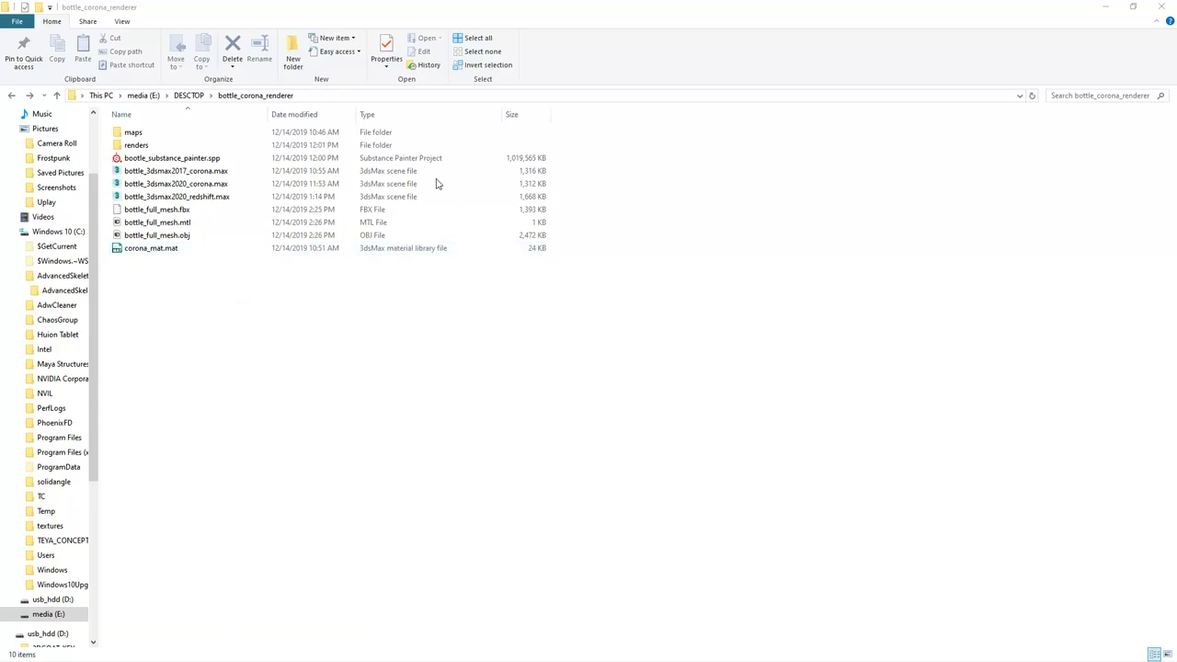
Browse the project folder files and the texture thumbnails in the maps folder.
mouse_move(664, 357)
left_mouse_down()
mouse_move(443, 248)
mouse_move(25, 142)
left_mouse_up()
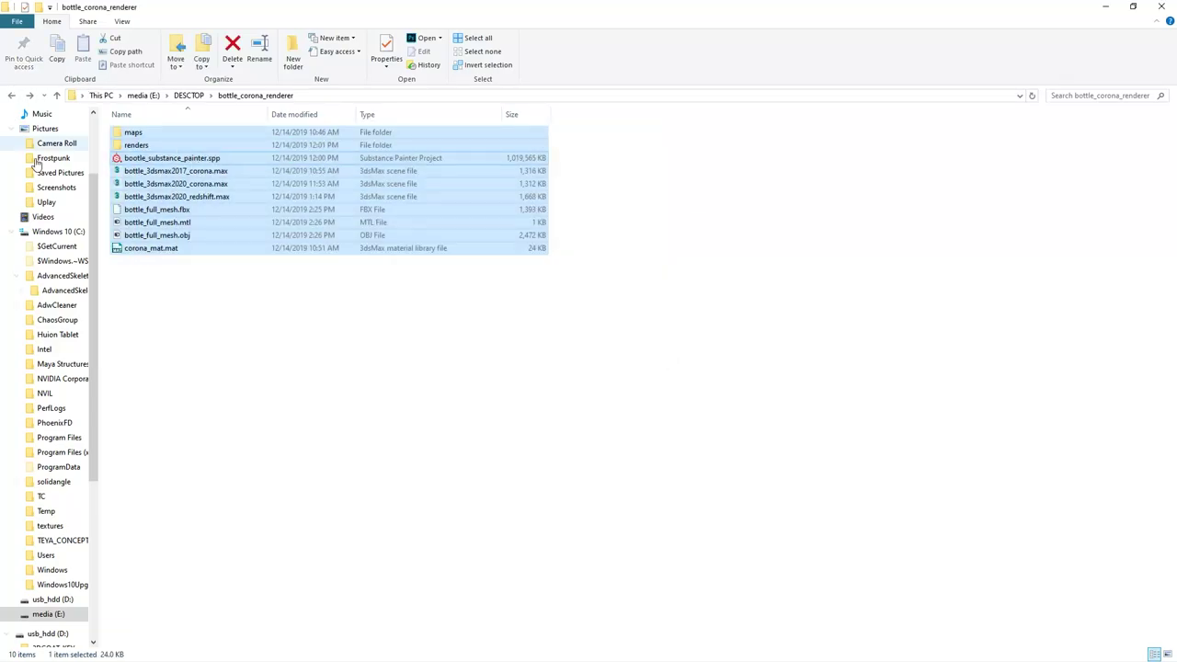
left_click(285, 333)
double_click(133, 131)
left_click_drag(148, 228, 1164, 114)
left_click(1088, 243)
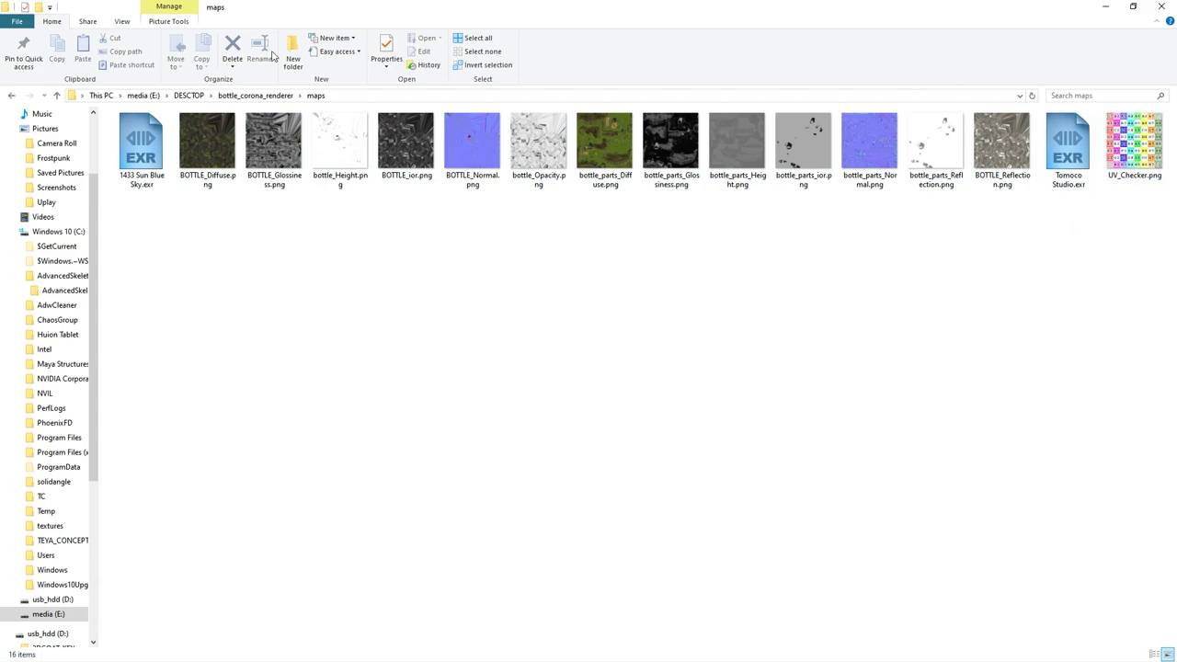
Browse the render images in the renders folder and its CLAY subfolder.
left_click(11, 95)
double_click(142, 144)
mouse_move(180, 359)
left_mouse_down()
mouse_move(836, 112)
mouse_move(902, 150)
left_mouse_up()
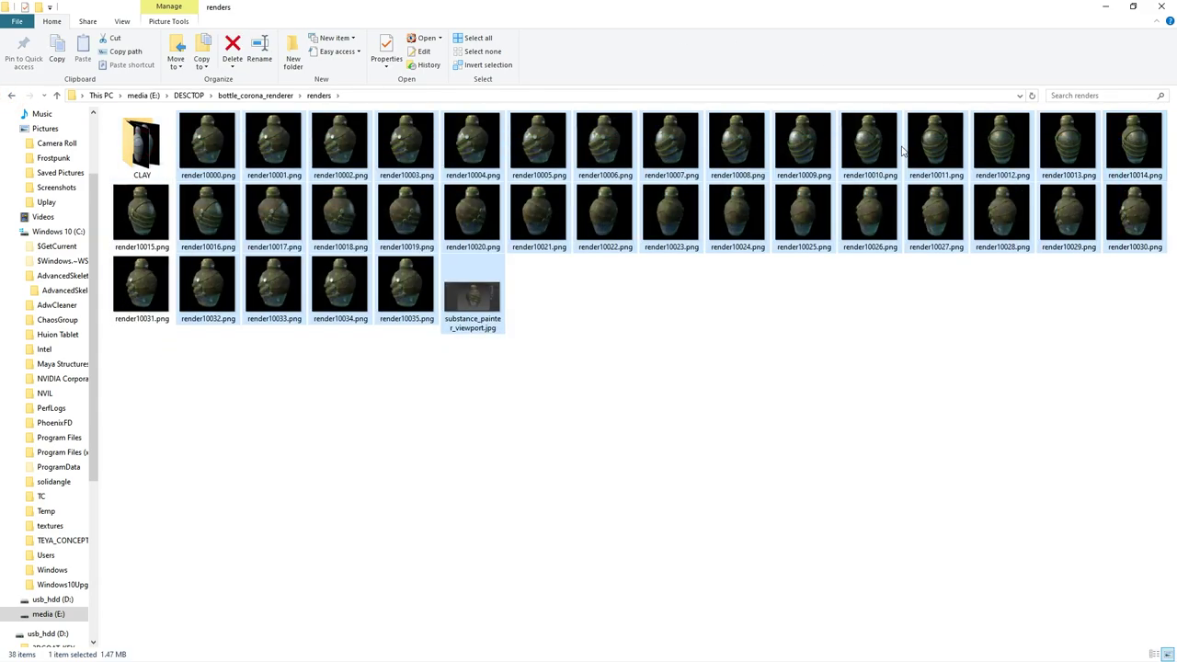
double_click(141, 137)
left_click_drag(99, 263, 533, 218)
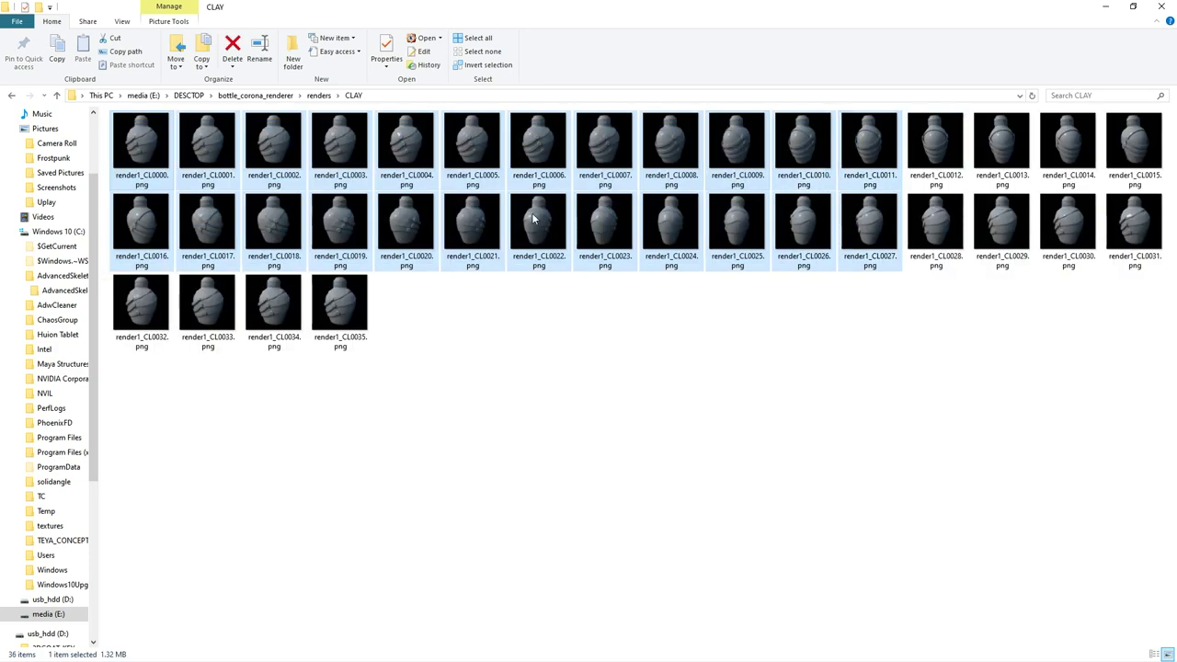
left_click(6, 97)
left_click(7, 95)
Open bottle_substance_painter.spp in Substance Painter and orbit the bottle.
left_click(185, 158)
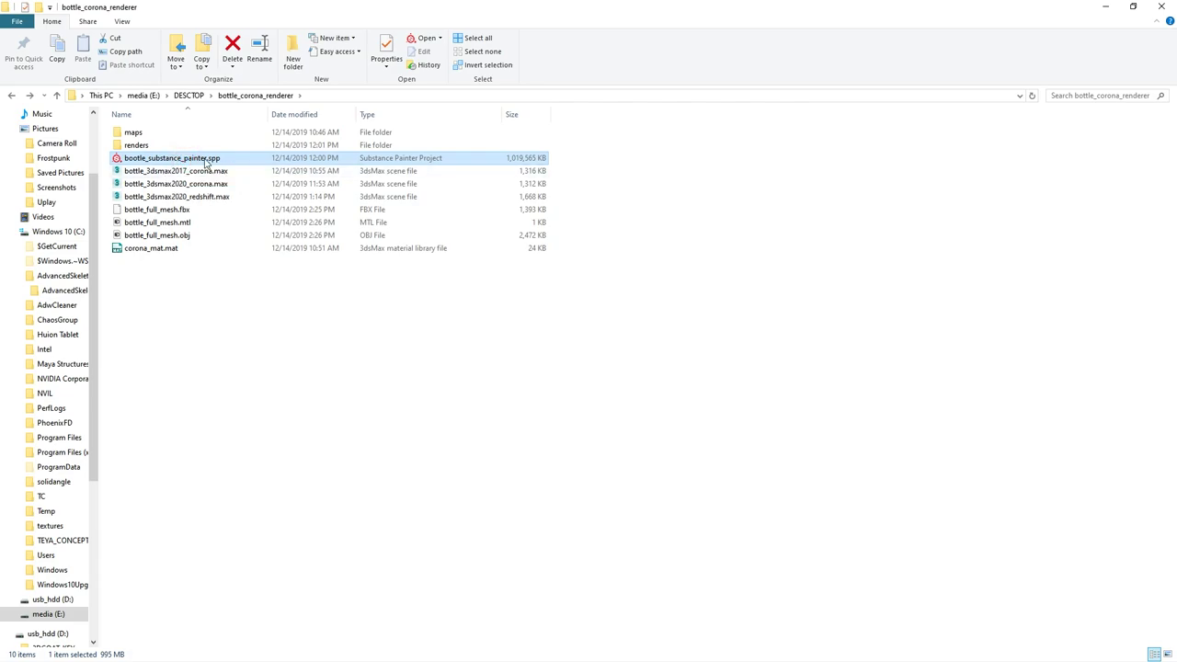
key("Return")
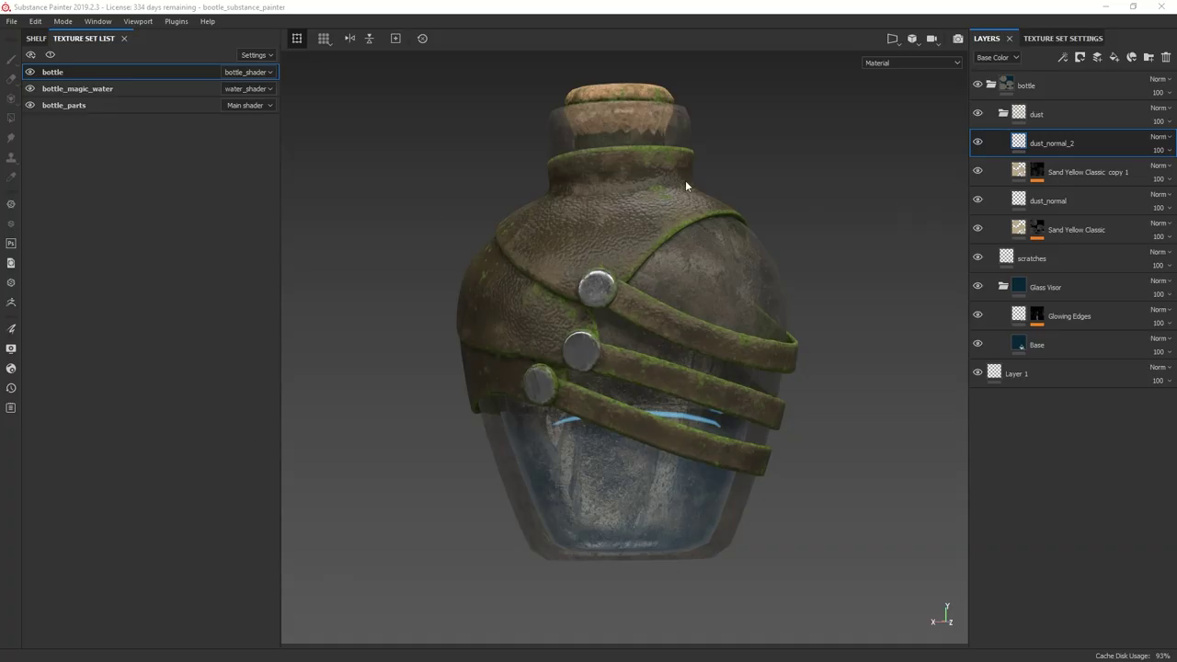
left_click_drag(741, 184, 514, 206, "alt")
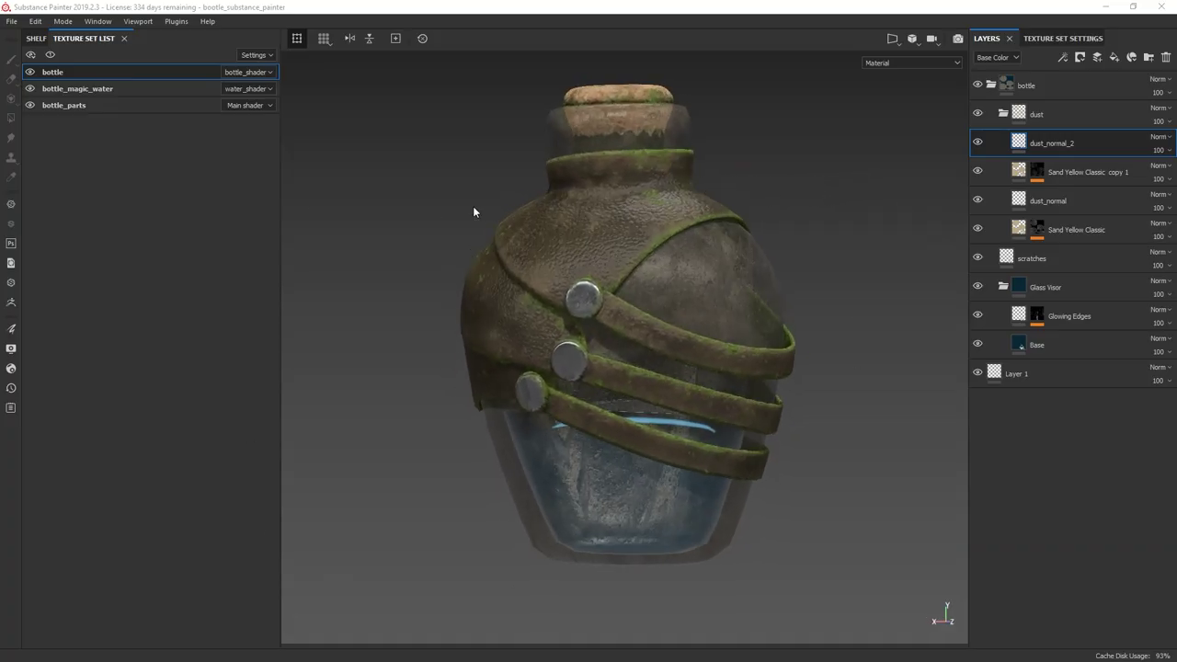
Show only the bottle_parts texture set and orbit around the straps and cork.
left_click(64, 105)
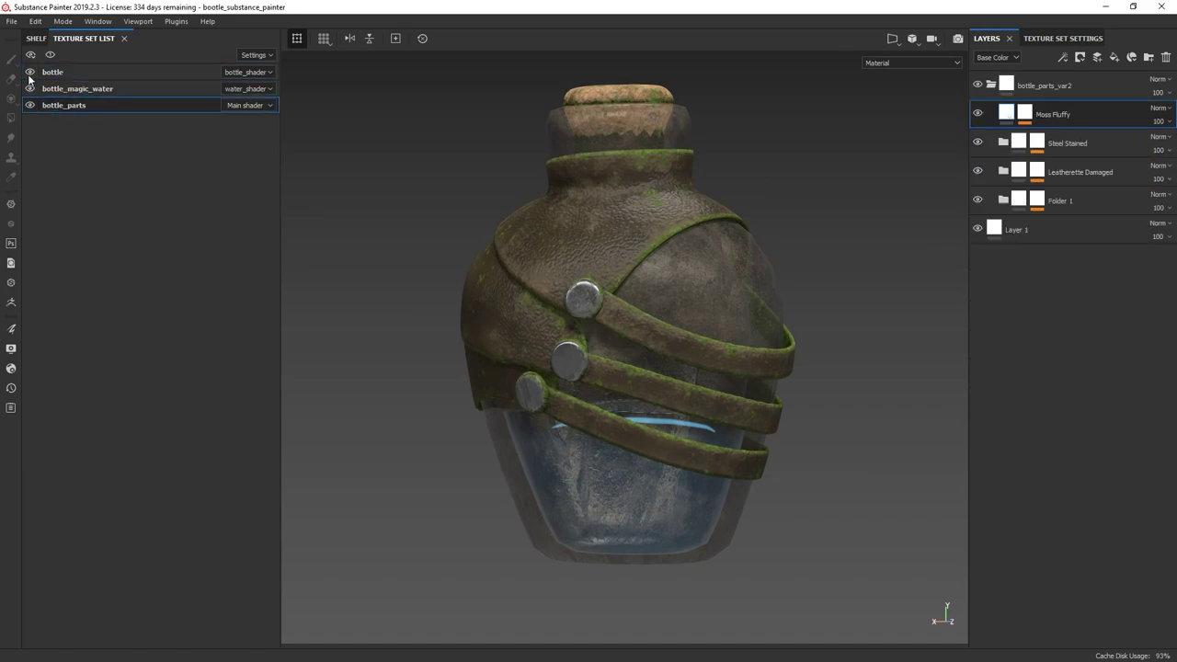
left_click(29, 72)
left_click(30, 88)
left_click(31, 106)
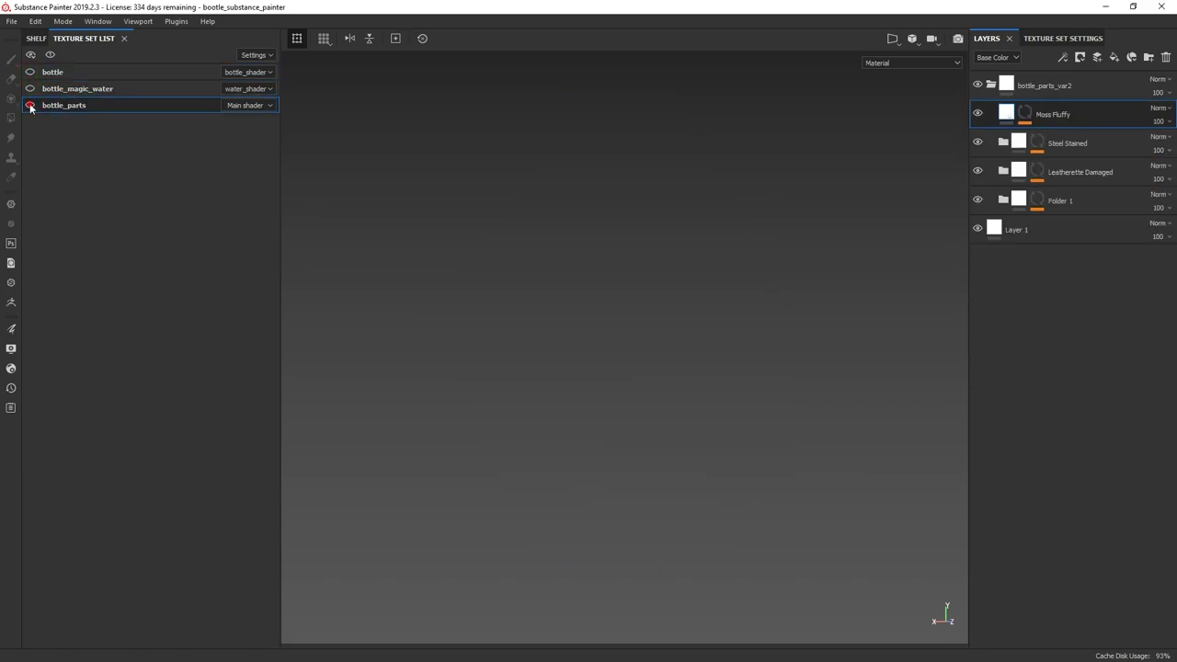
left_click(31, 105)
mouse_move(414, 227)
left_mouse_down("alt")
mouse_move(606, 244)
mouse_move(447, 333)
mouse_move(447, 349)
mouse_move(815, 378)
mouse_move(678, 386)
mouse_move(781, 302)
mouse_move(399, 344)
left_mouse_up("alt")
middle_click_drag(399, 344, 536, 360, "alt")
mouse_move(831, 365)
left_mouse_down("alt")
mouse_move(485, 347)
mouse_move(547, 355)
left_mouse_up("alt")
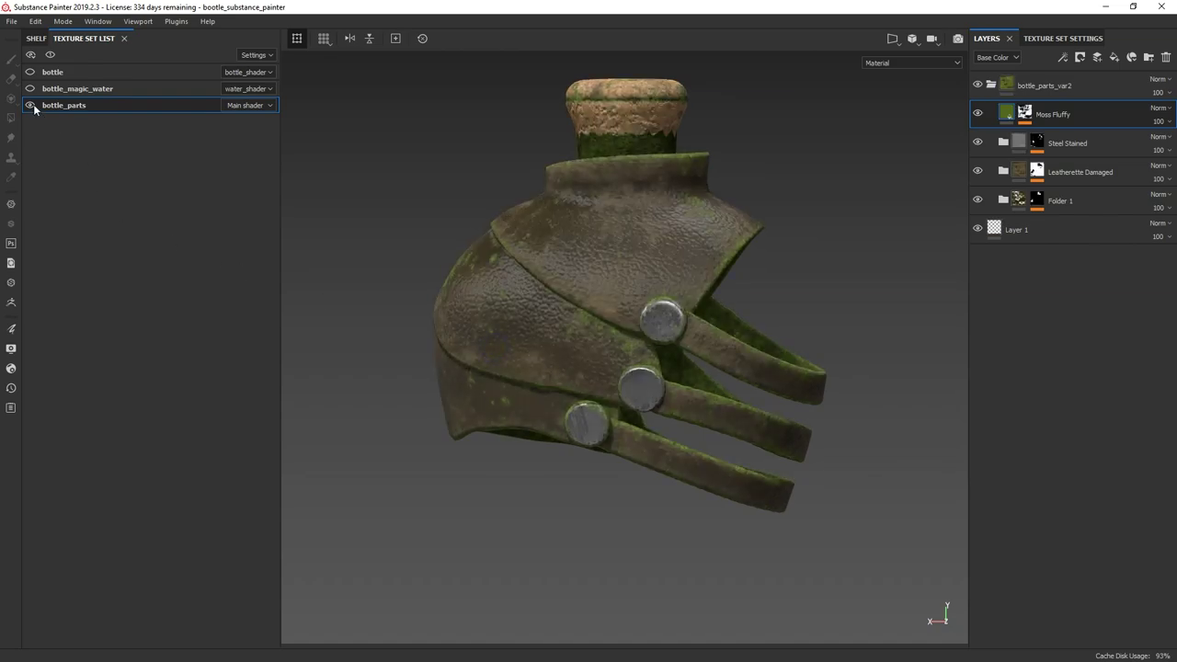
View the magic water alone, then the bare glass bottle, orbiting each.
left_click(29, 88)
mouse_move(547, 248)
left_mouse_down("alt")
mouse_move(604, 294)
mouse_move(624, 472)
mouse_move(604, 205)
left_mouse_up("alt")
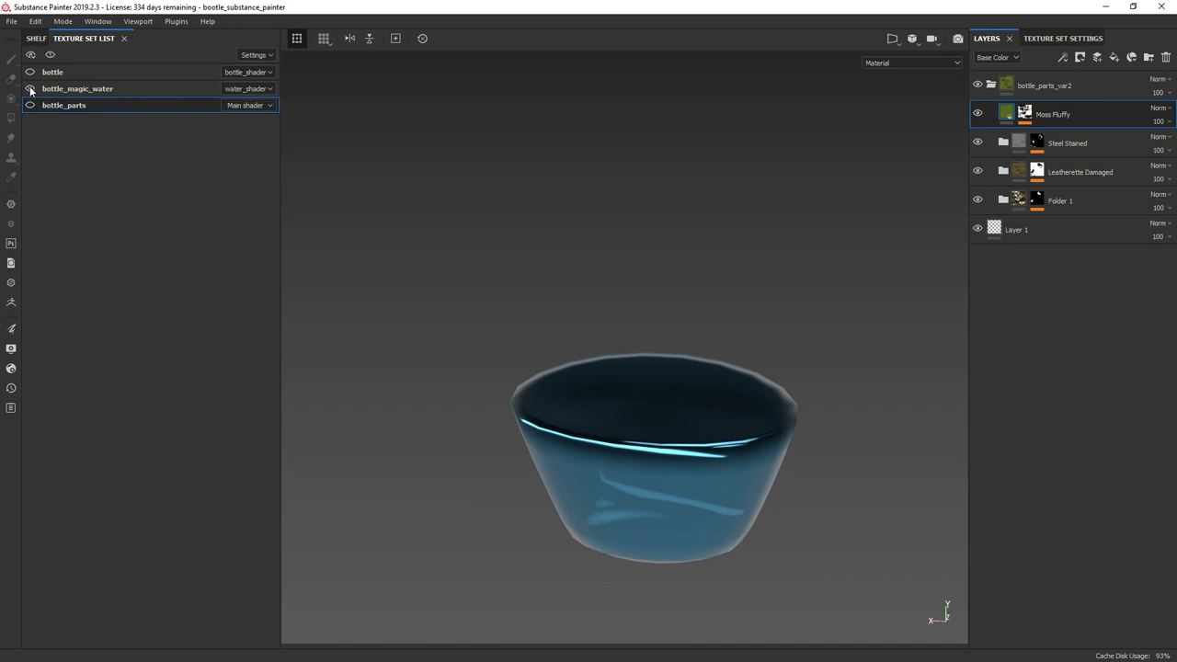
left_click(29, 72)
mouse_move(609, 145)
left_mouse_down("alt")
mouse_move(531, 197)
mouse_move(599, 281)
left_mouse_up("alt")
mouse_move(599, 281)
right_mouse_down("shift")
mouse_move(638, 279)
mouse_move(576, 272)
mouse_move(549, 302)
right_mouse_up("shift")
left_click_drag(549, 301, 357, 229, "alt")
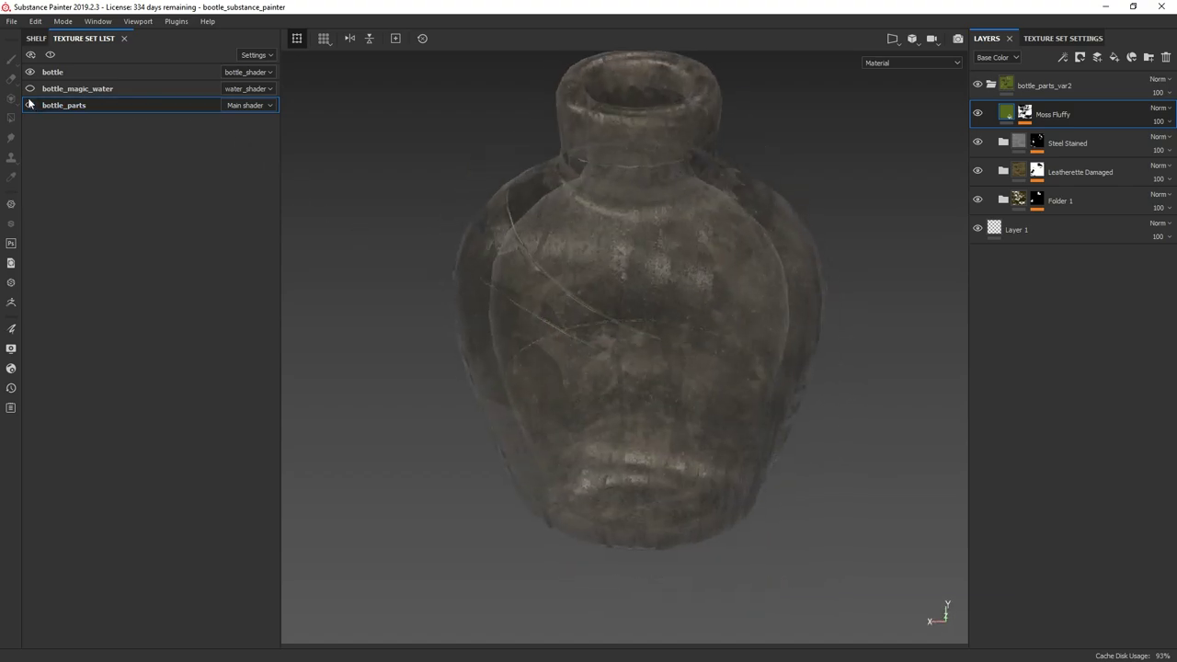
Show all texture sets again, then select bottle_3dsmax2020_corona.max in File Explorer.
left_click(29, 104)
mouse_move(500, 342)
left_mouse_down("alt")
mouse_move(551, 302)
mouse_move(802, 349)
left_mouse_up("alt")
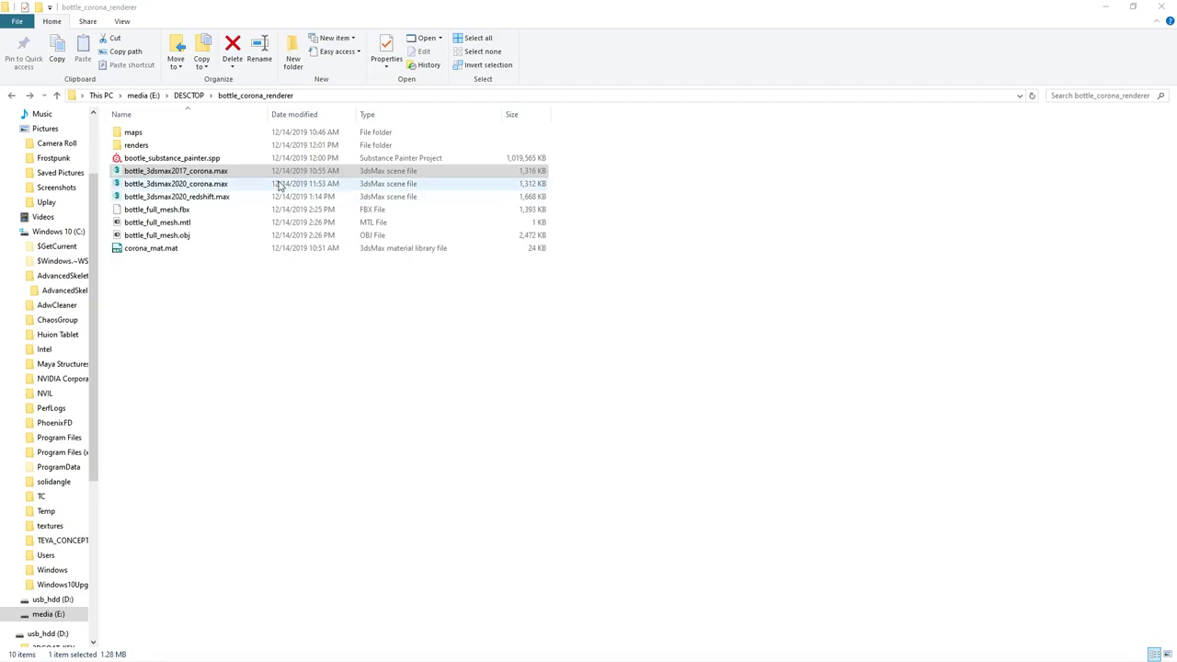
left_click(221, 186)
left_click(195, 173)
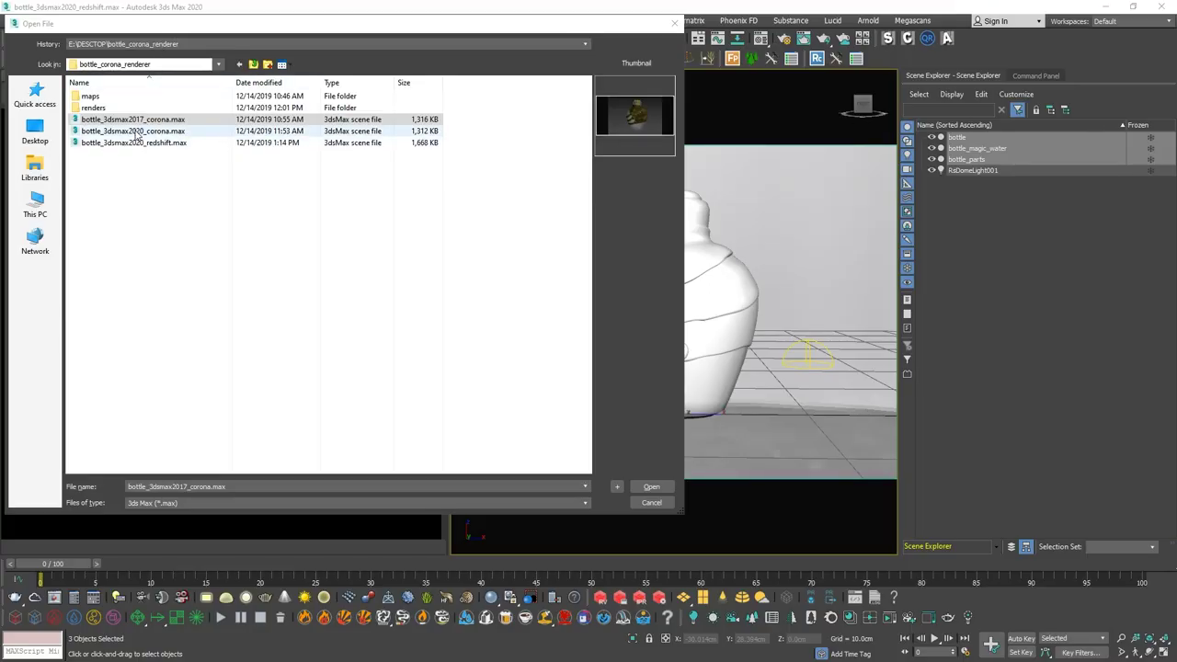
Open bottle_3dsmax2020_corona.max and start an interactive Corona render.
left_click(137, 132)
left_click(651, 486)
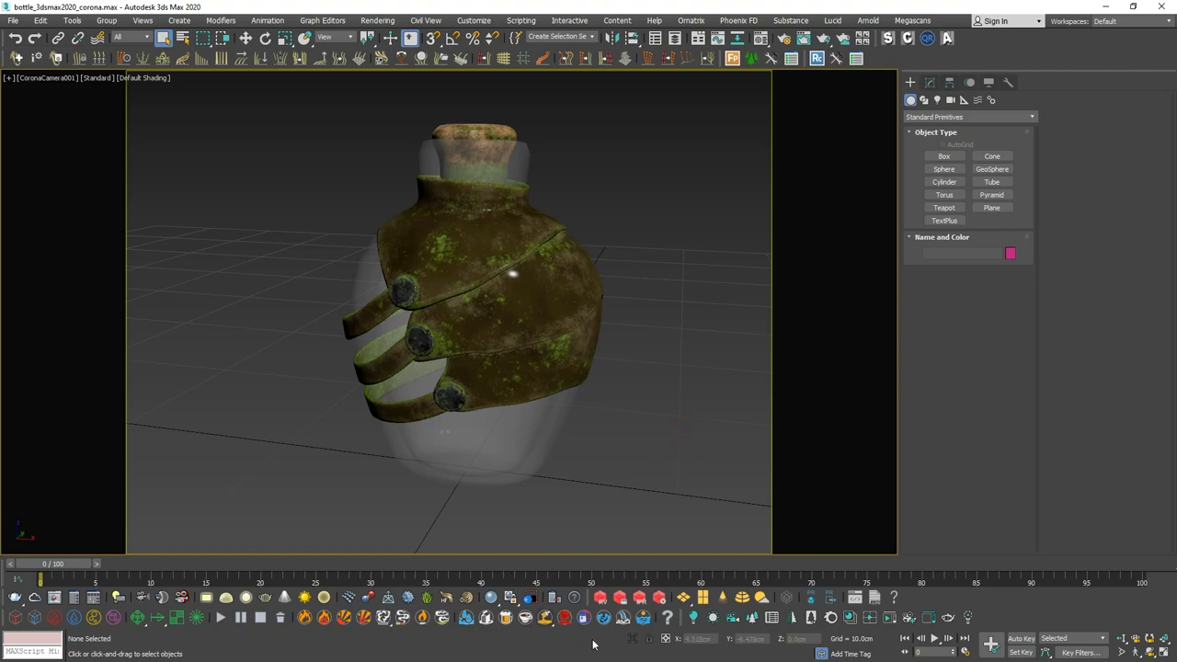
left_click(889, 618)
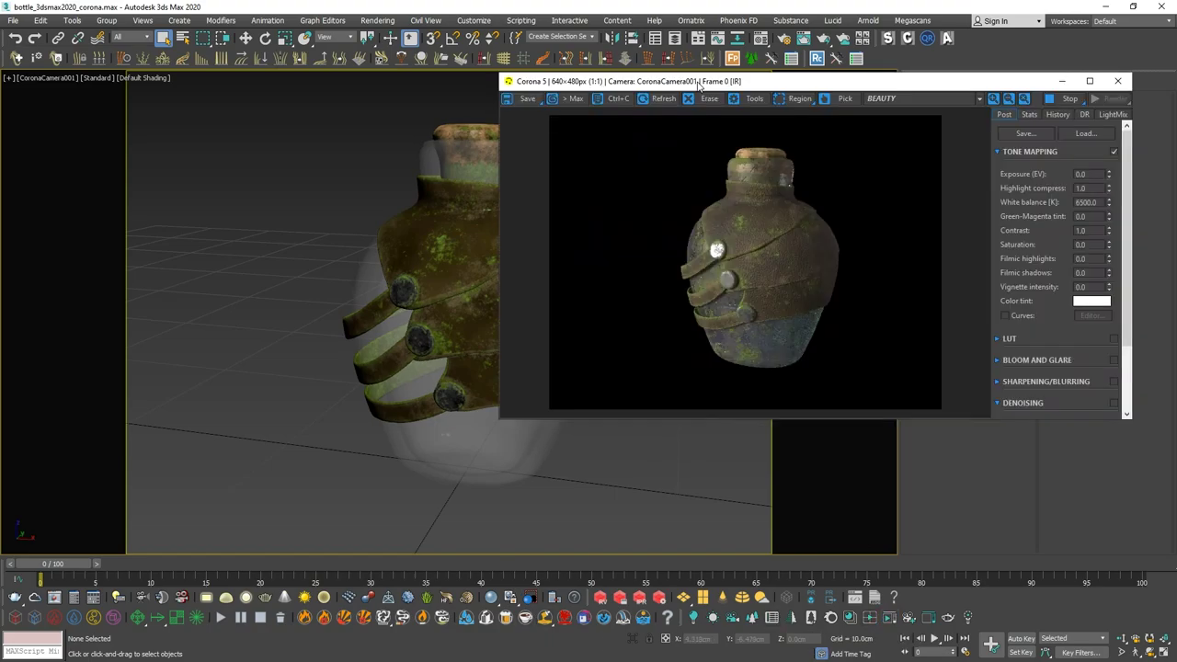
mouse_move(391, 336)
middle_mouse_down()
mouse_move(400, 313)
mouse_move(184, 349)
middle_mouse_up()
Orbit the bottle in perspective wireframe view, then open bottle_3dsmax2020_redshift.max.
key("p")
key("F3")
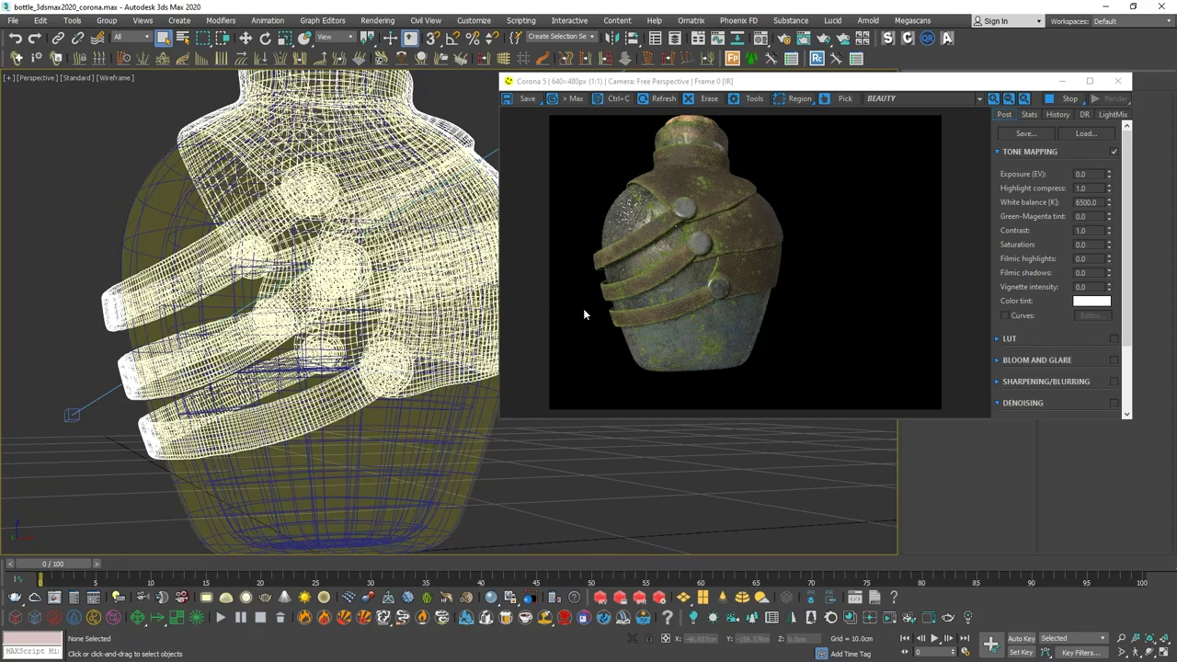
mouse_move(322, 473)
middle_mouse_down("alt")
mouse_move(239, 345)
mouse_move(312, 331)
middle_mouse_up("alt")
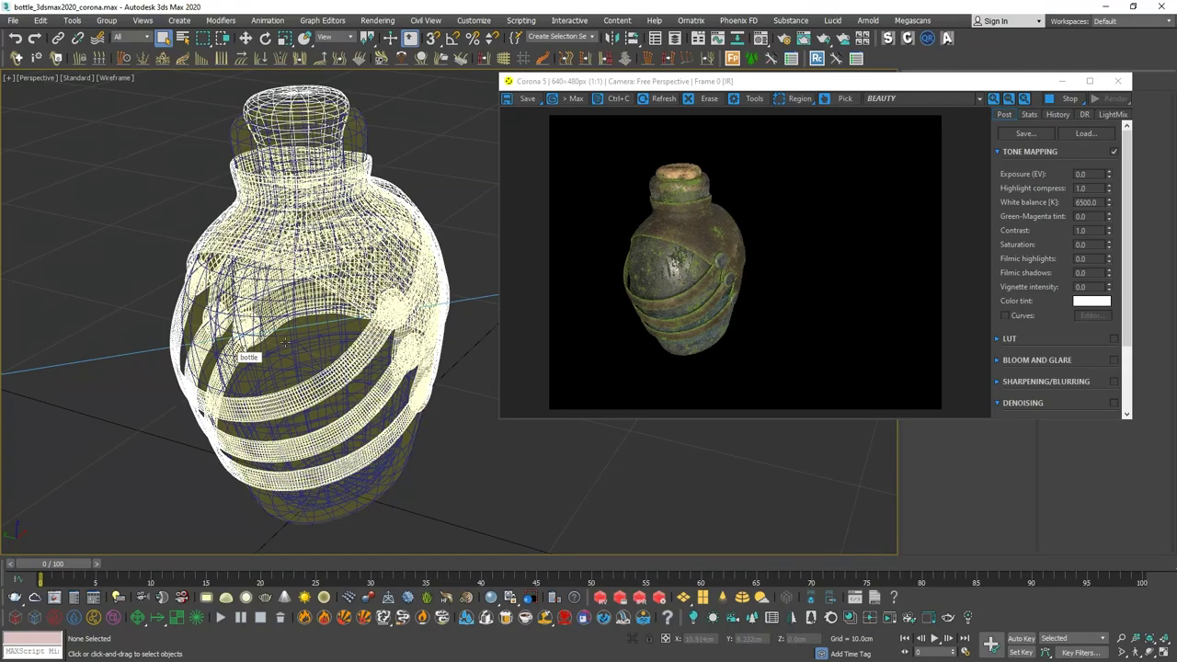
middle_click_drag(259, 368, 327, 304, "alt")
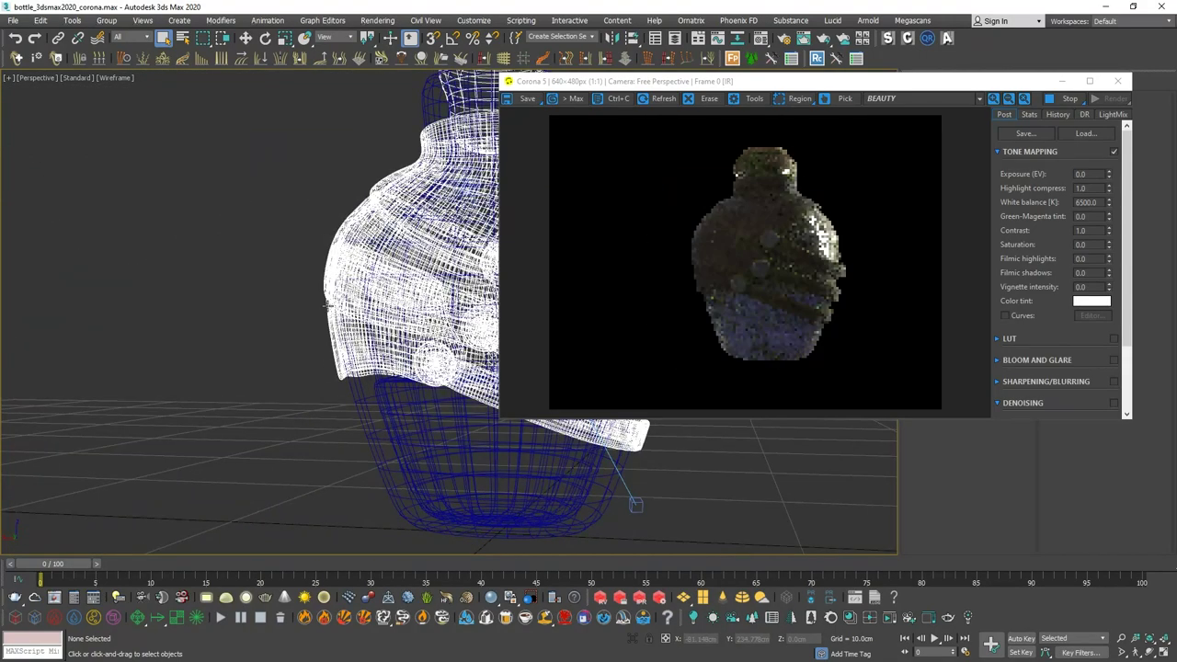
middle_click_drag(279, 386, 264, 380, "alt")
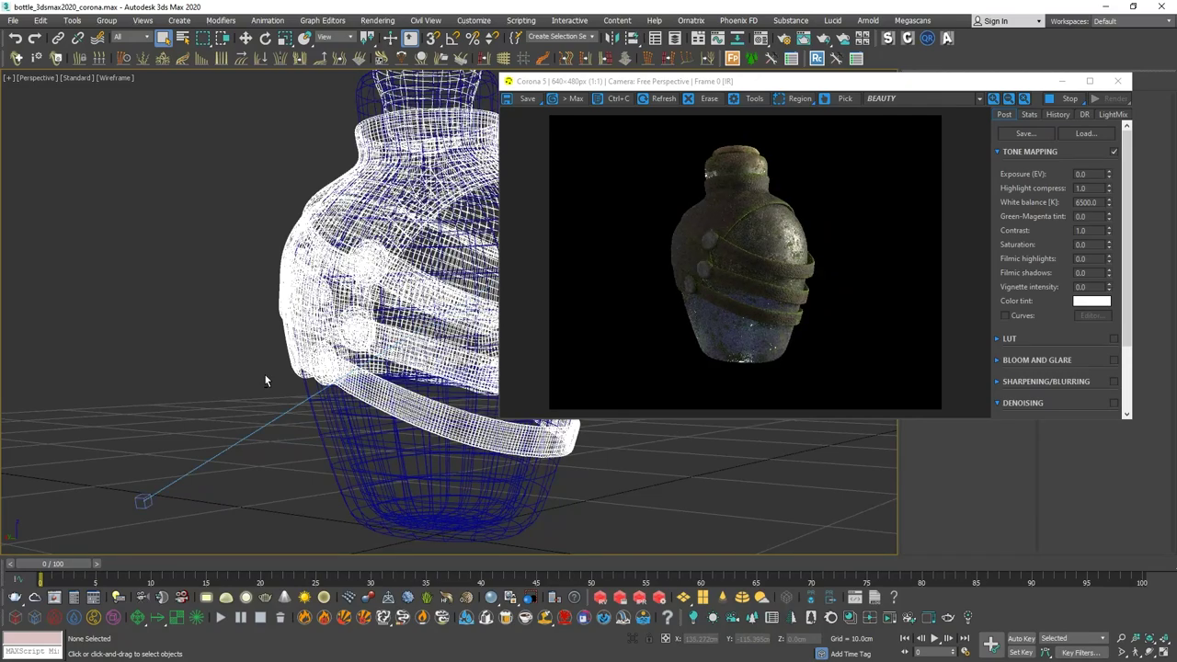
scroll(264, 373, "down", 4)
mouse_move(264, 373)
middle_mouse_down("alt")
mouse_move(397, 341)
mouse_move(536, 446)
middle_mouse_up("alt")
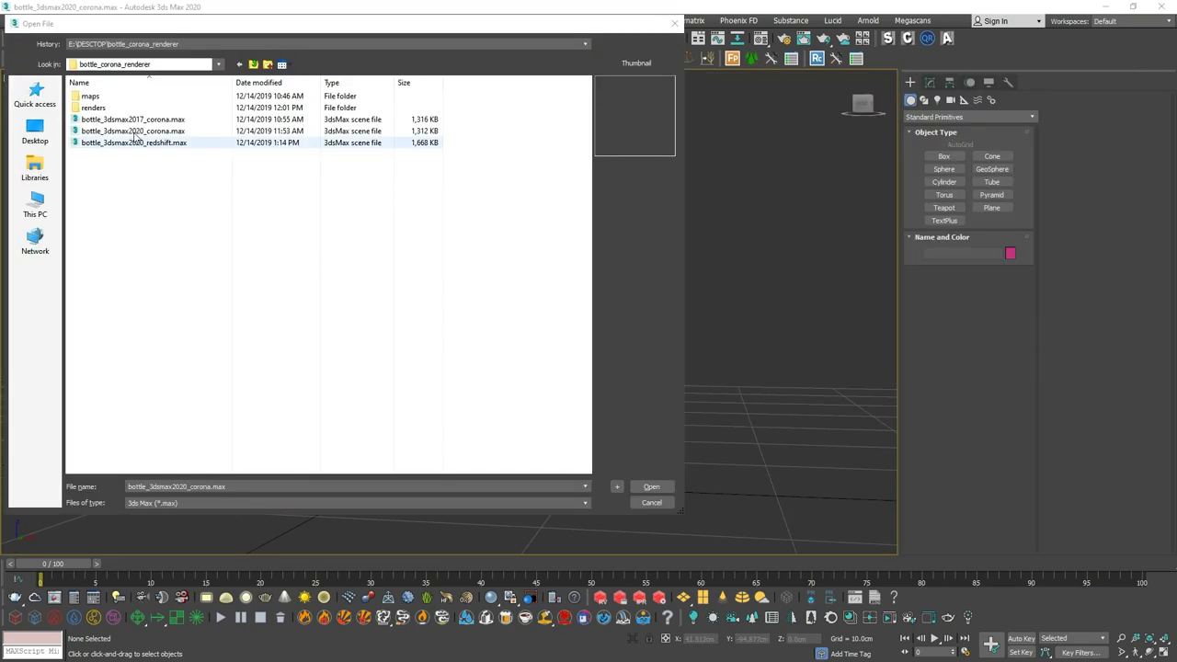
double_click(129, 143)
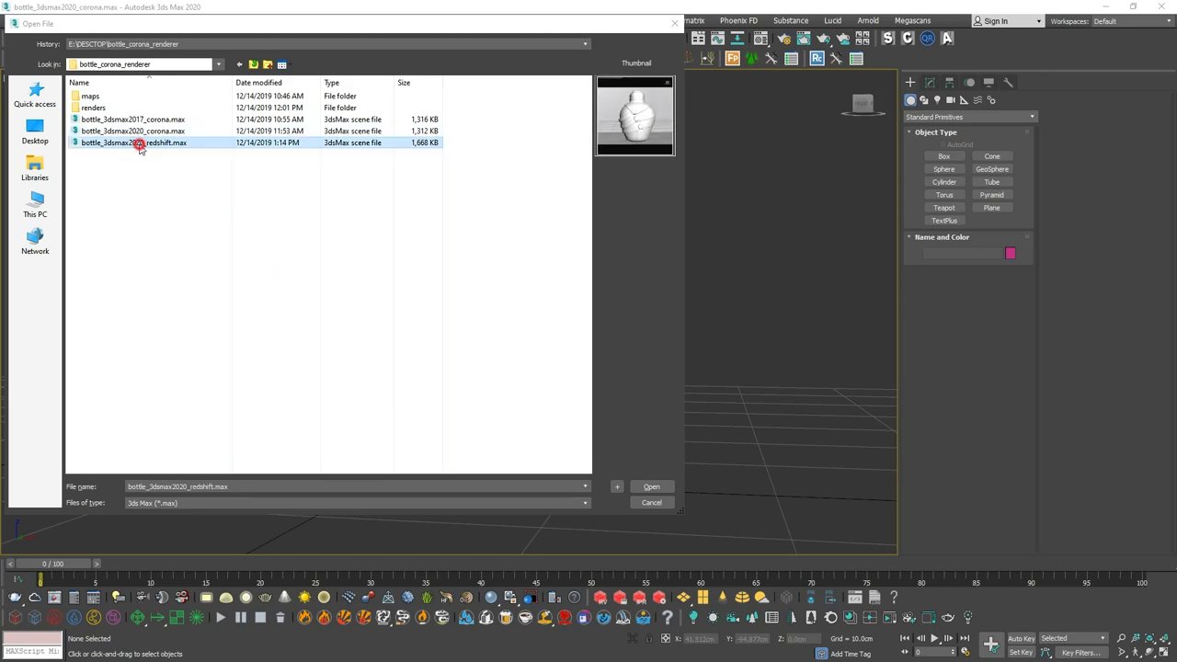
Orbit around the bottle and rotate the dome light to change lighting direction.
middle_click_drag(583, 325, 664, 295, "alt")
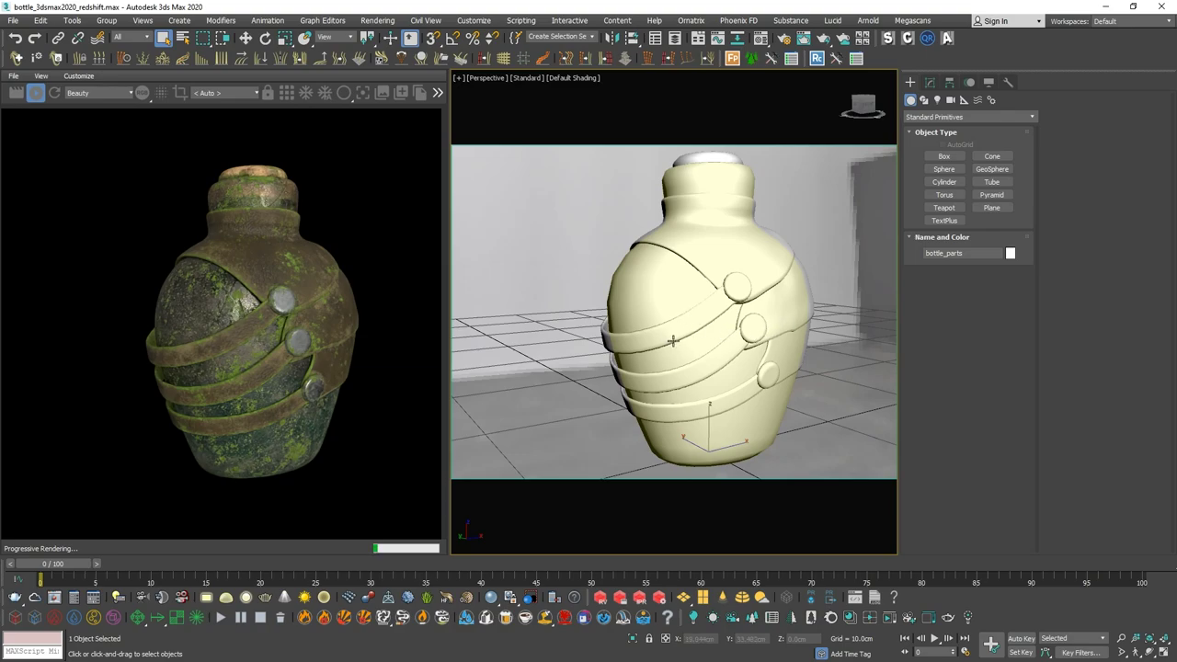
middle_click_drag(724, 342, 672, 341, "alt")
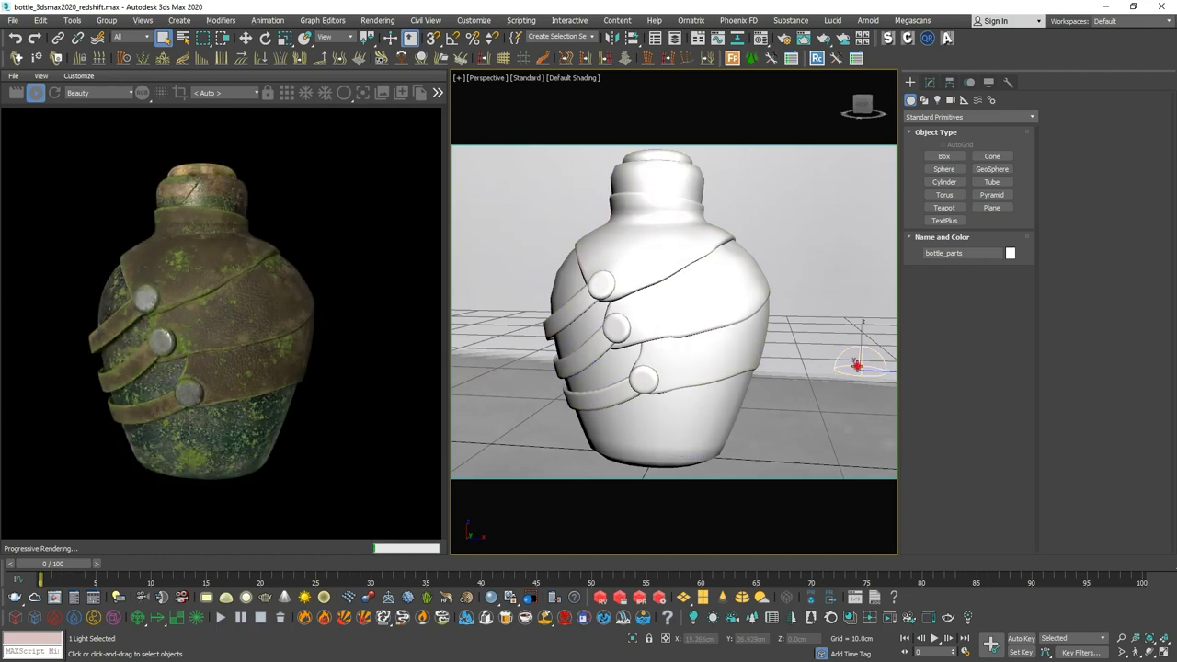
mouse_move(855, 378)
left_mouse_down()
mouse_move(773, 368)
mouse_move(783, 349)
left_mouse_up()
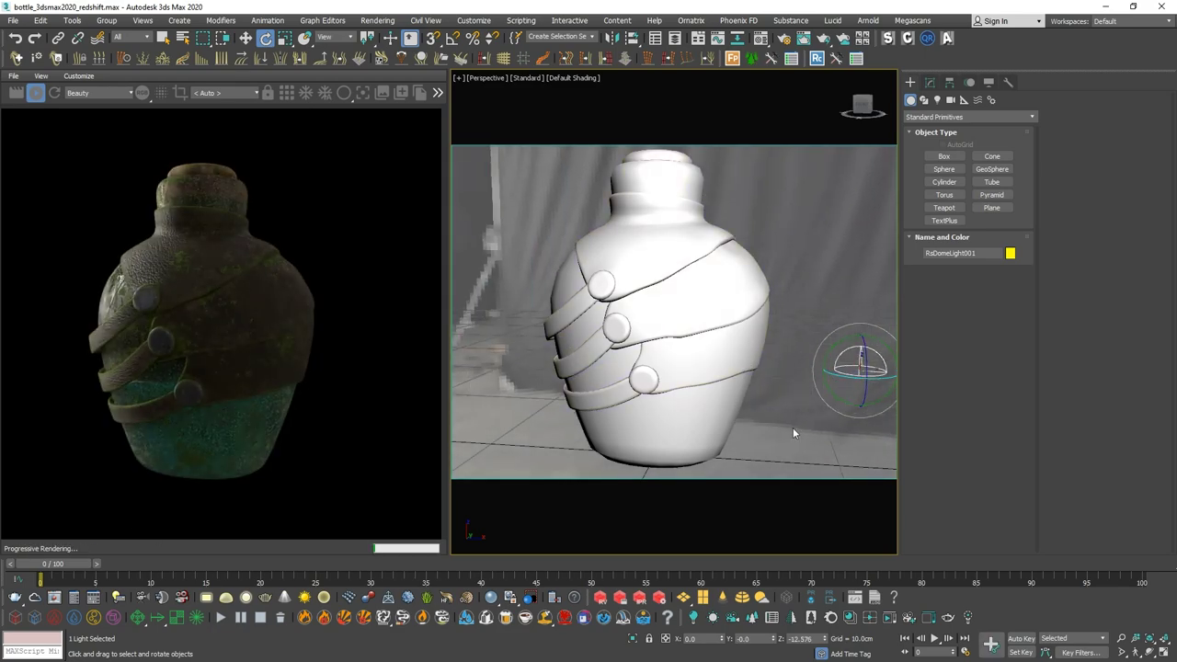
Orbit and zoom out to bring the RsDomeLight into view.
mouse_move(736, 341)
middle_mouse_down("alt")
mouse_move(625, 340)
mouse_move(764, 324)
mouse_move(691, 315)
mouse_move(699, 322)
middle_mouse_up("alt")
scroll(698, 321, "down", 2)
mouse_move(767, 333)
middle_mouse_down()
mouse_move(624, 339)
mouse_move(711, 341)
mouse_move(822, 374)
mouse_move(768, 359)
middle_mouse_up()
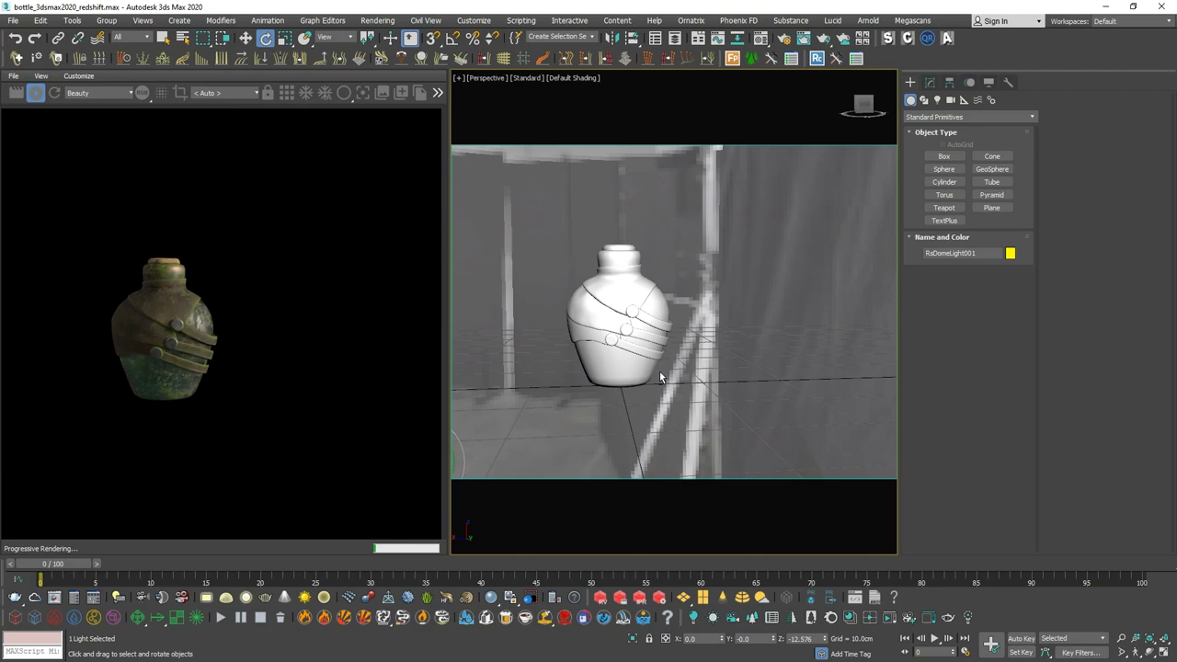
middle_click_drag(661, 377, 824, 367, "alt")
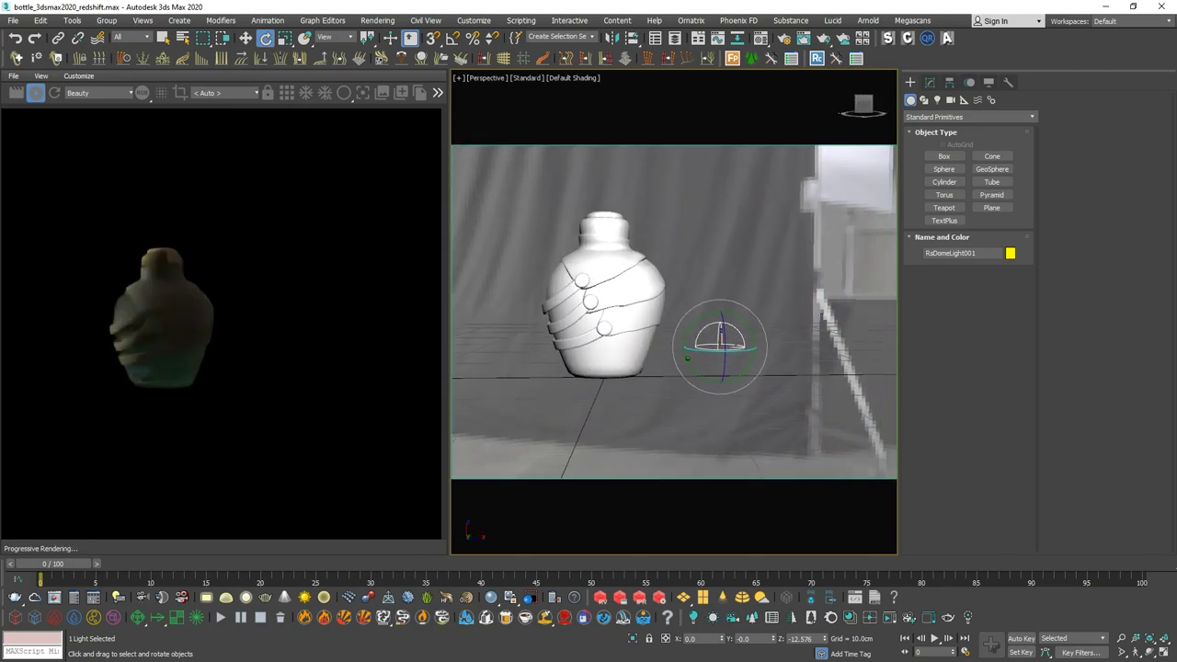
scroll(687, 357, "up", 5)
scroll(685, 356, "up", 3)
scroll(684, 357, "up", 2)
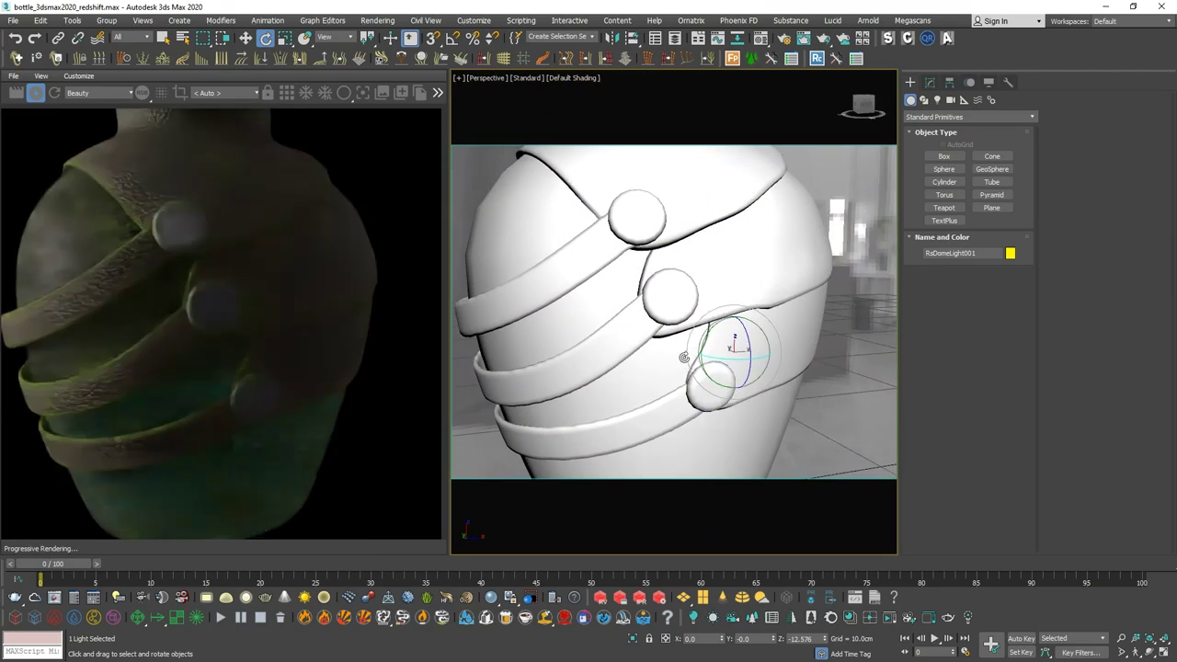
scroll(683, 356, "down", 2)
scroll(652, 327, "down", 1)
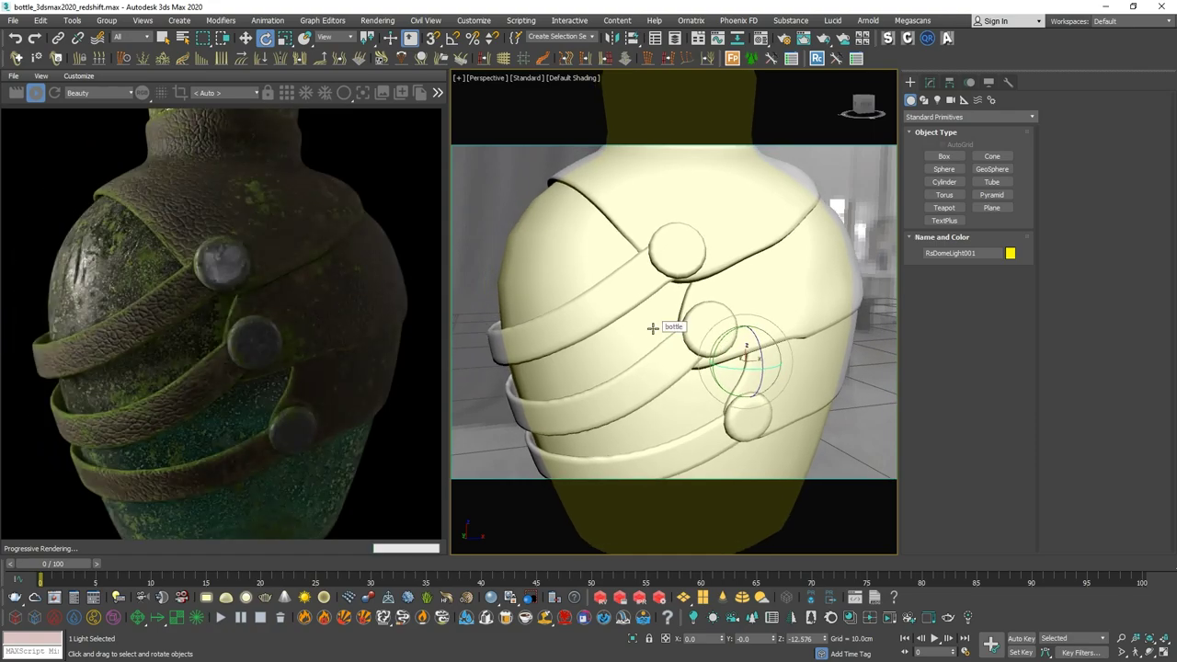
Orbit around the bottle and rotate the dome light again to relight it.
mouse_move(651, 328)
middle_mouse_down("alt")
mouse_move(677, 241)
mouse_move(741, 270)
mouse_move(683, 324)
middle_mouse_up("alt")
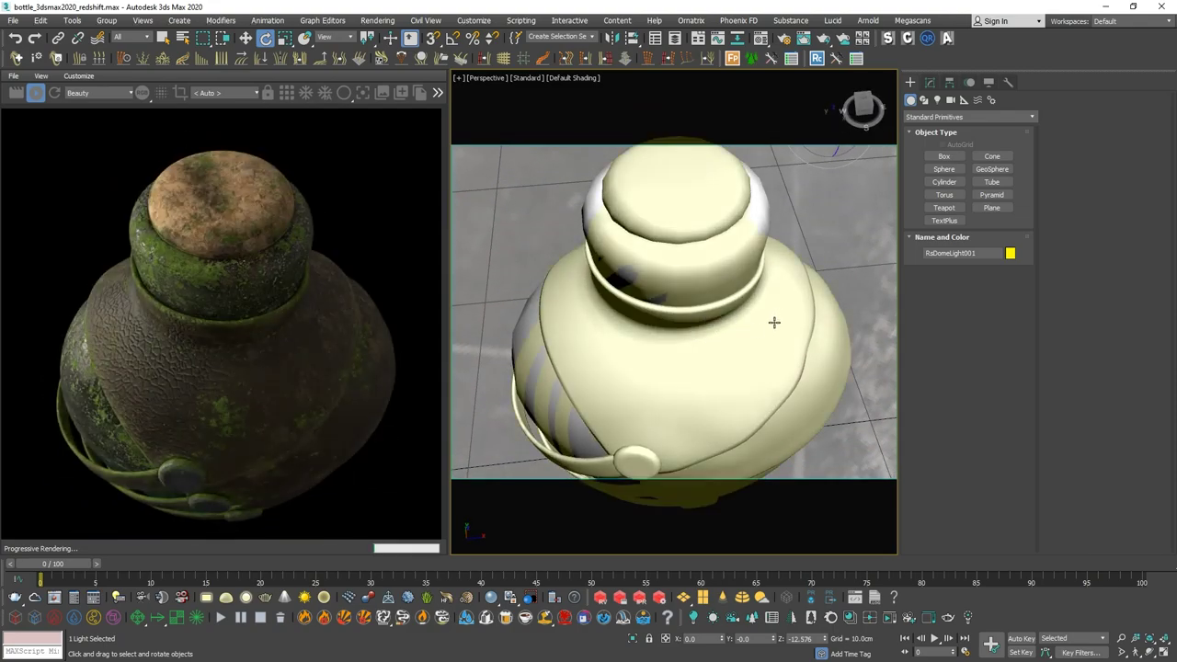
mouse_move(775, 323)
middle_mouse_down("alt")
mouse_move(724, 274)
mouse_move(805, 267)
middle_mouse_up("alt")
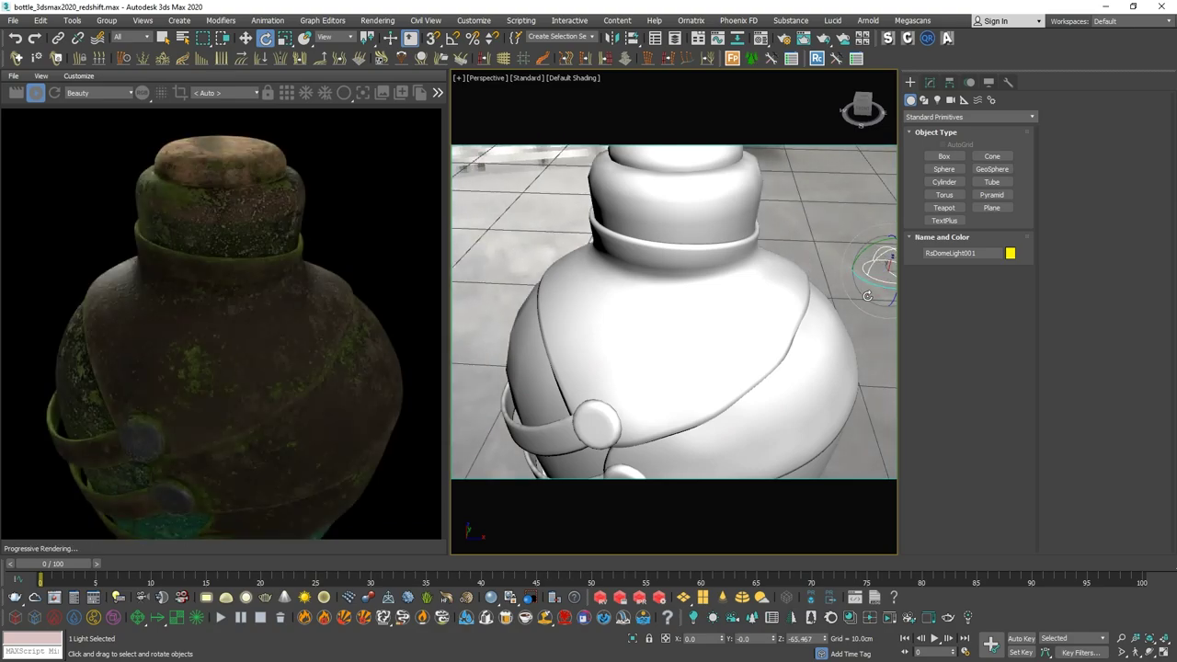
middle_click_drag(876, 288, 797, 252, "alt")
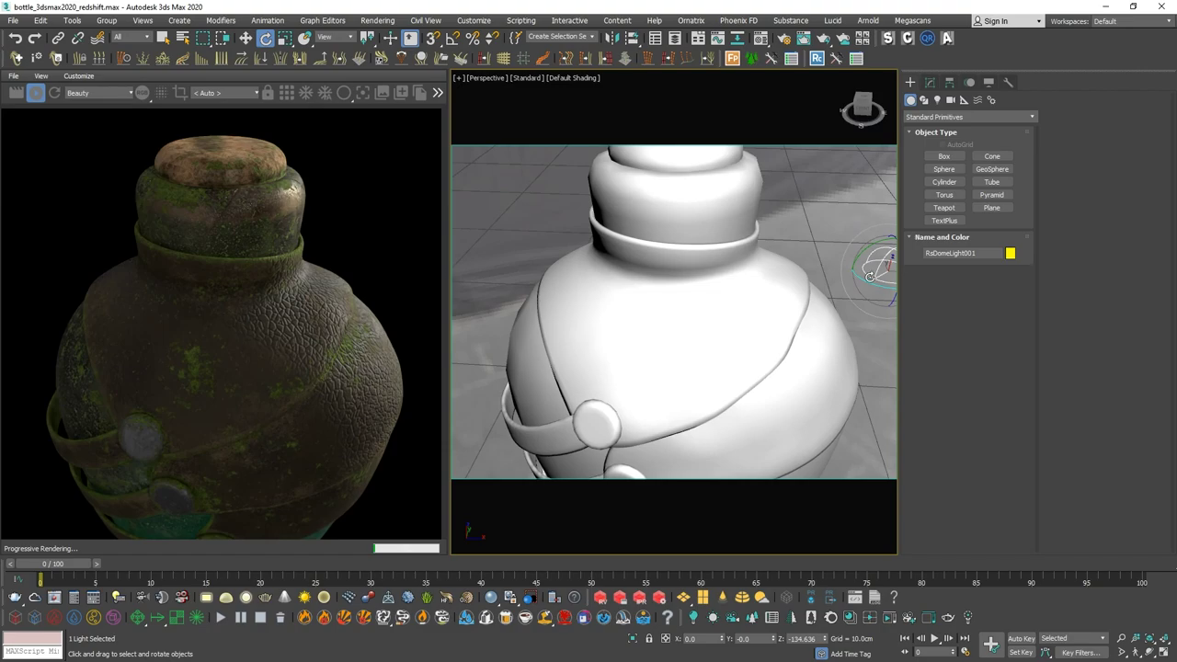
middle_click_drag(798, 257, 814, 275, "alt")
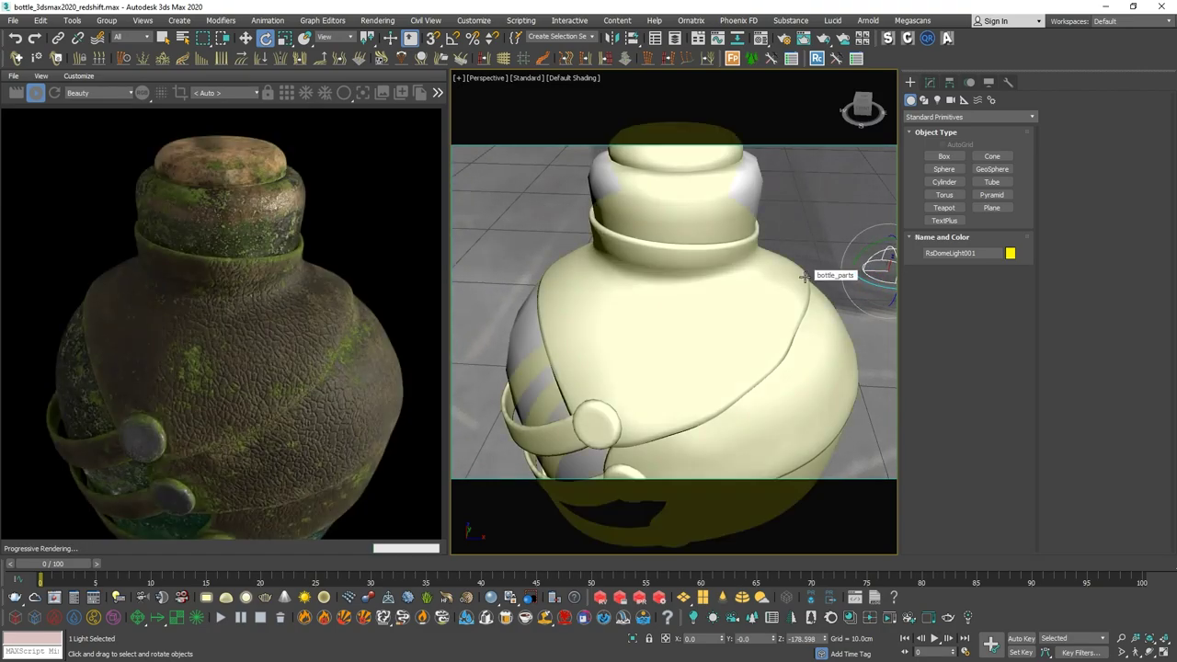
left_click_drag(881, 290, 855, 280)
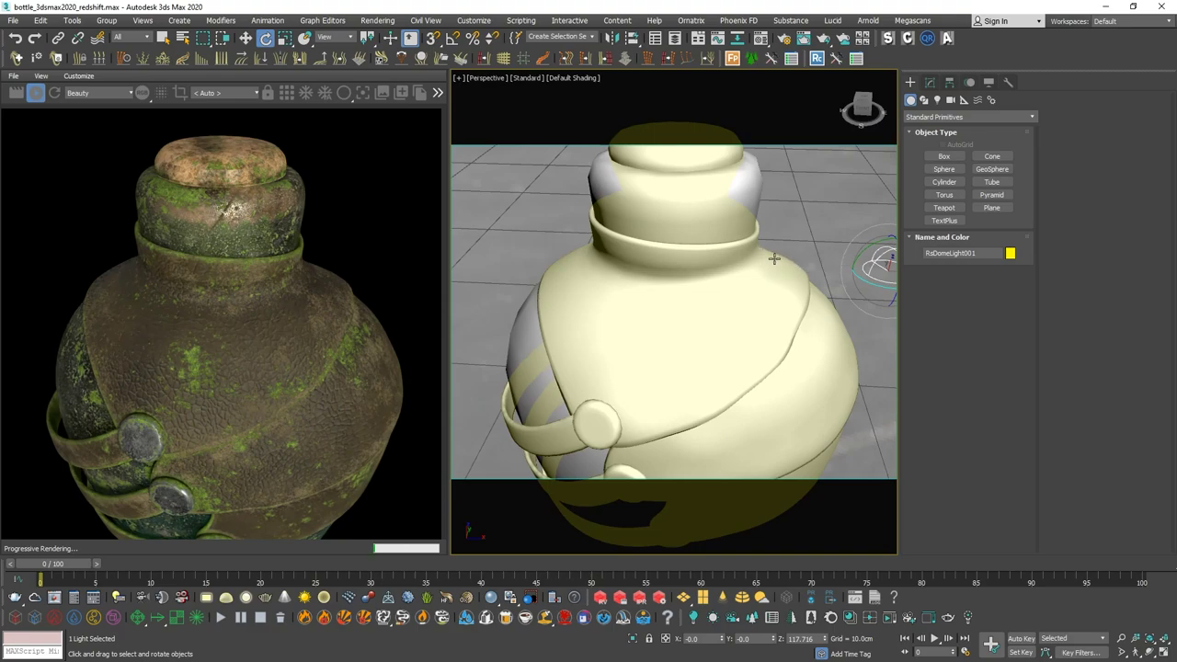
Hide the selected bottle_parts strap pieces with Hide Selection, leaving the plain bottle.
mouse_move(629, 291)
middle_mouse_down("alt")
mouse_move(625, 206)
mouse_move(630, 242)
mouse_move(705, 276)
middle_mouse_up("alt")
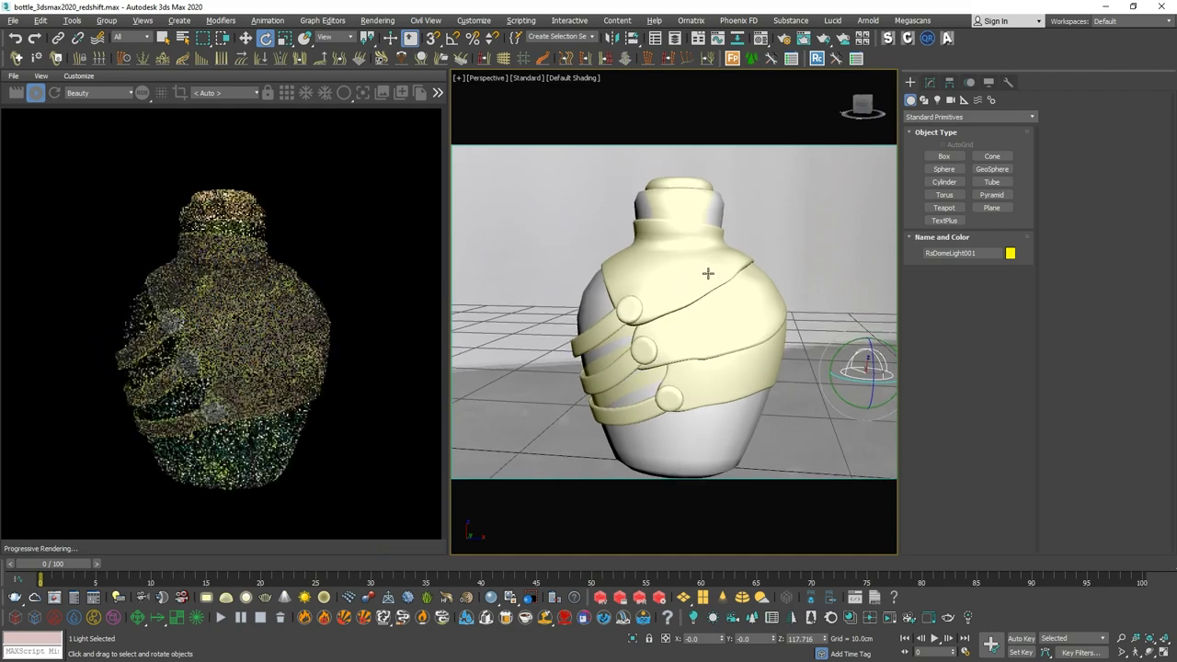
left_click(693, 268)
right_click(695, 268)
left_click(725, 221)
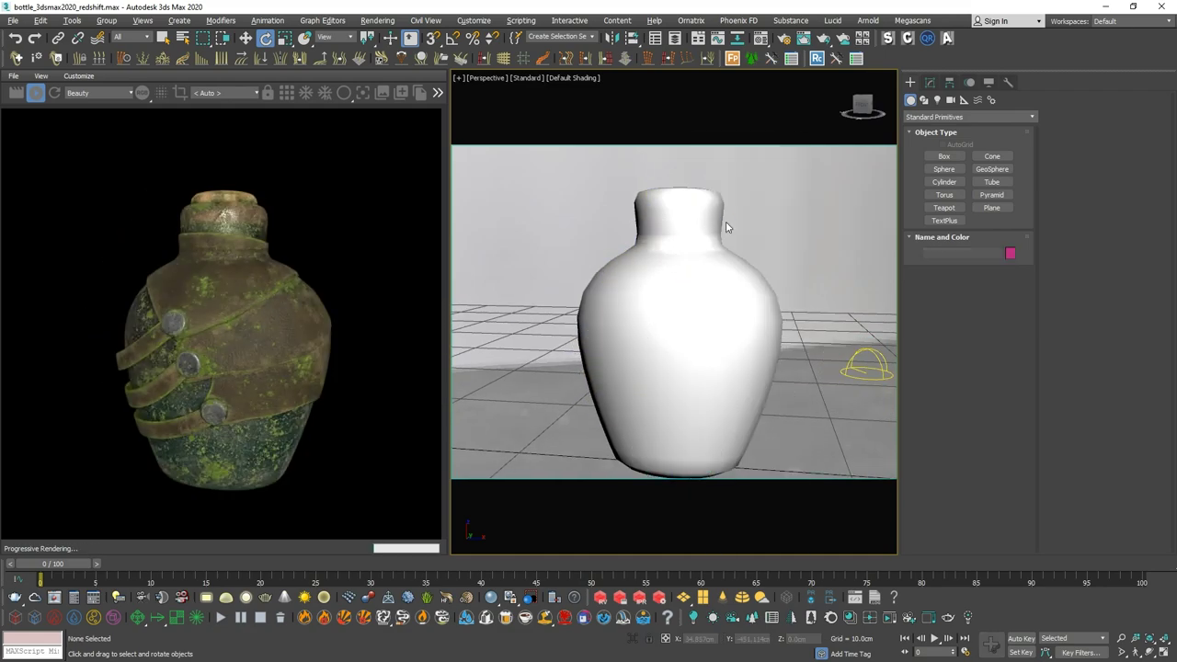
left_click(680, 304)
middle_click_drag(680, 304, 845, 291, "alt")
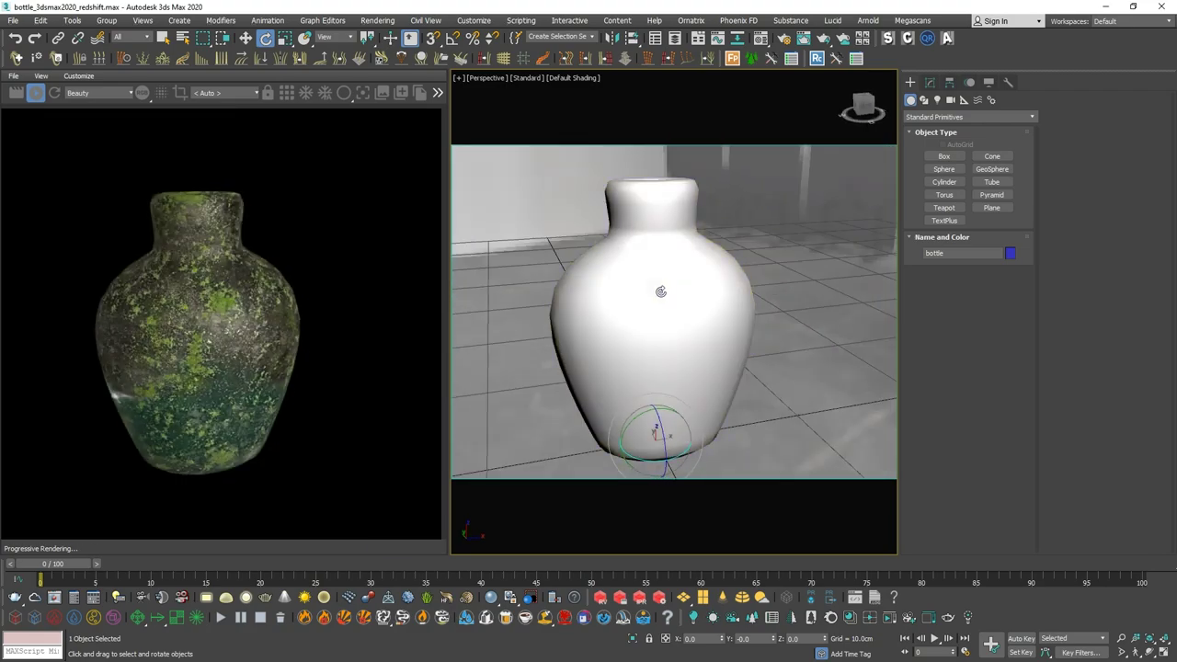
mouse_move(662, 285)
middle_mouse_down("alt")
mouse_move(790, 267)
mouse_move(785, 277)
middle_mouse_up("alt")
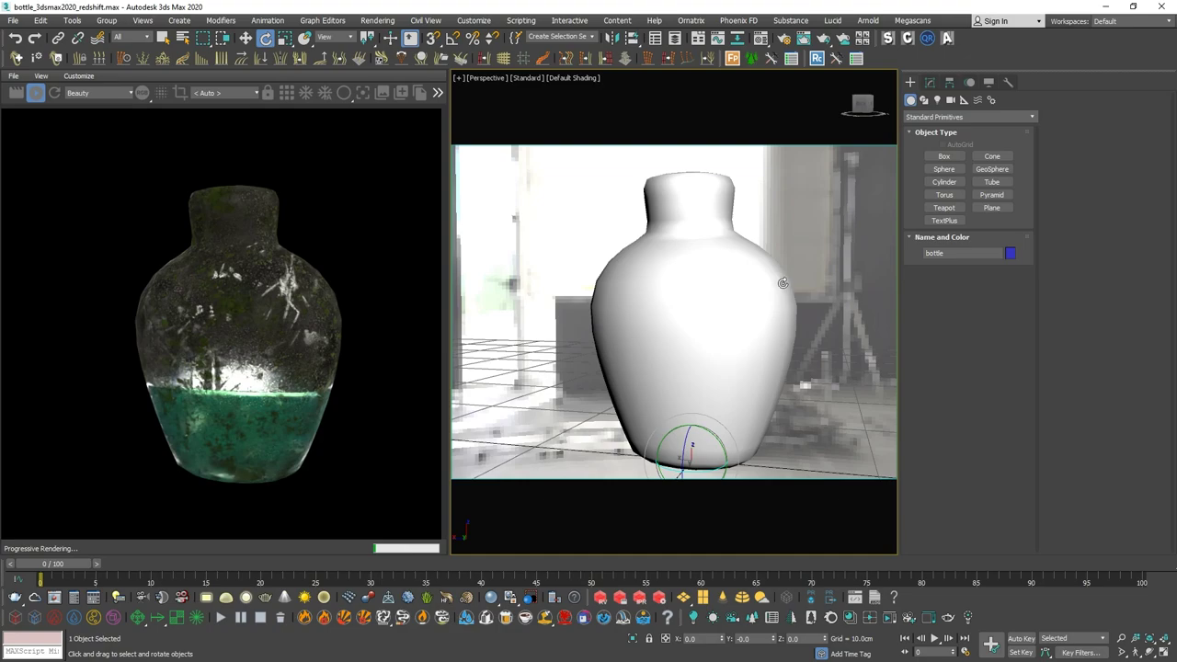
mouse_move(774, 301)
middle_mouse_down("alt")
mouse_move(754, 310)
mouse_move(754, 334)
mouse_move(717, 267)
middle_mouse_up("alt")
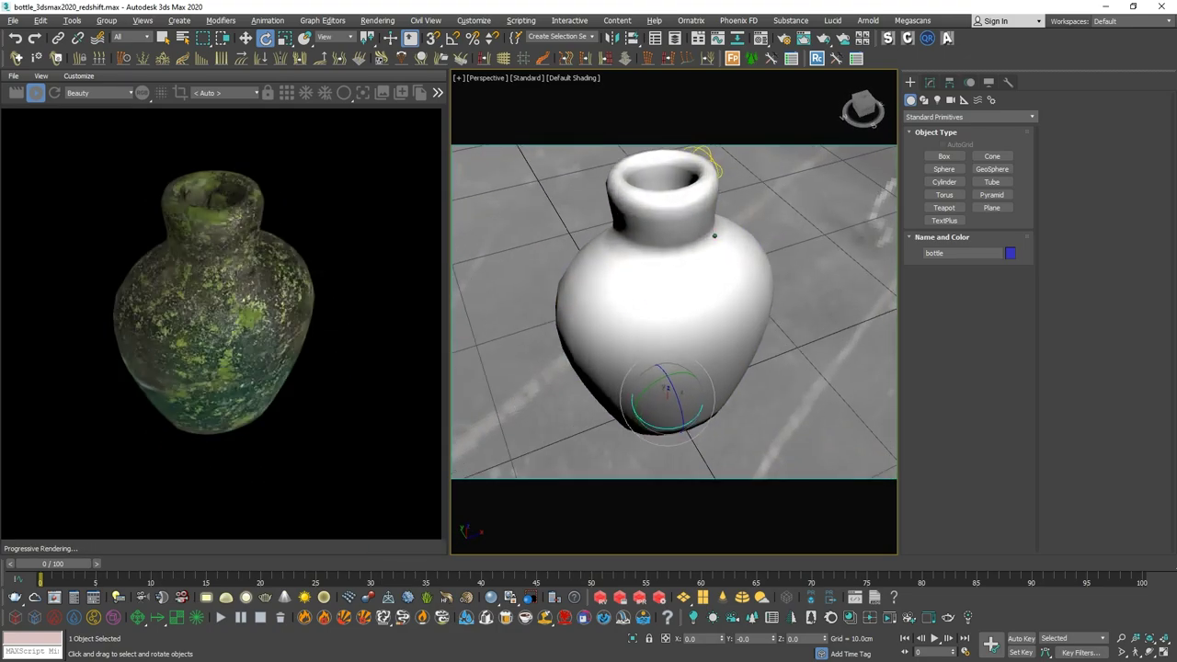
scroll(695, 217, "up", 2)
middle_click_drag(695, 218, 706, 294, "alt")
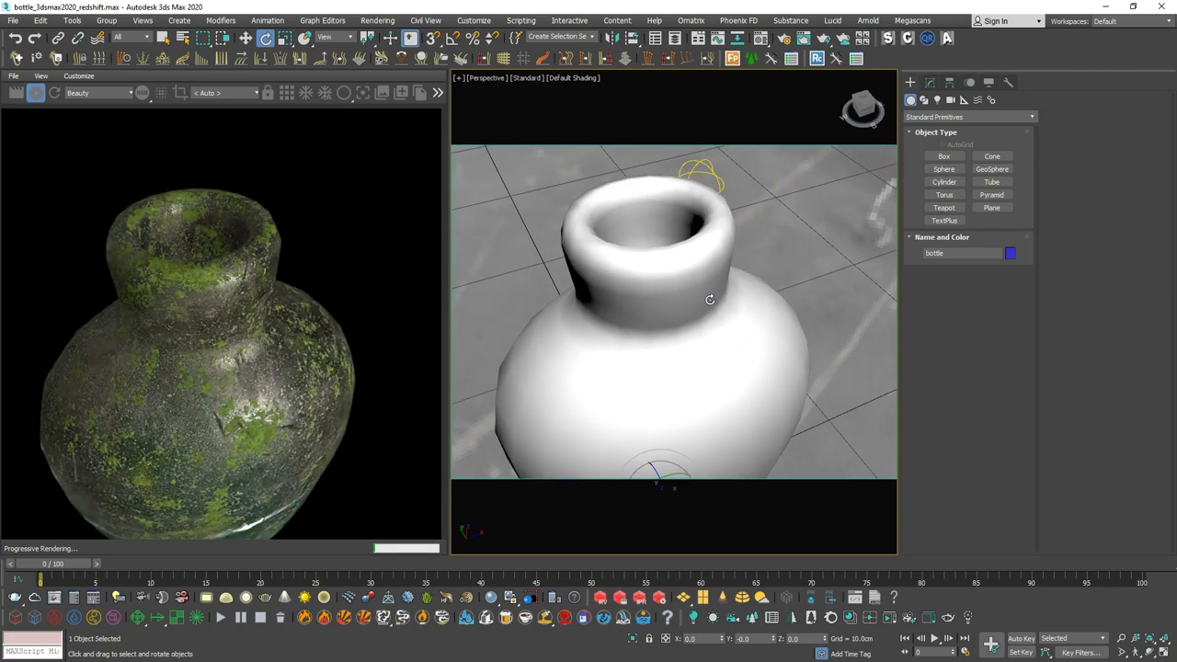
middle_click_drag(768, 317, 678, 311, "alt")
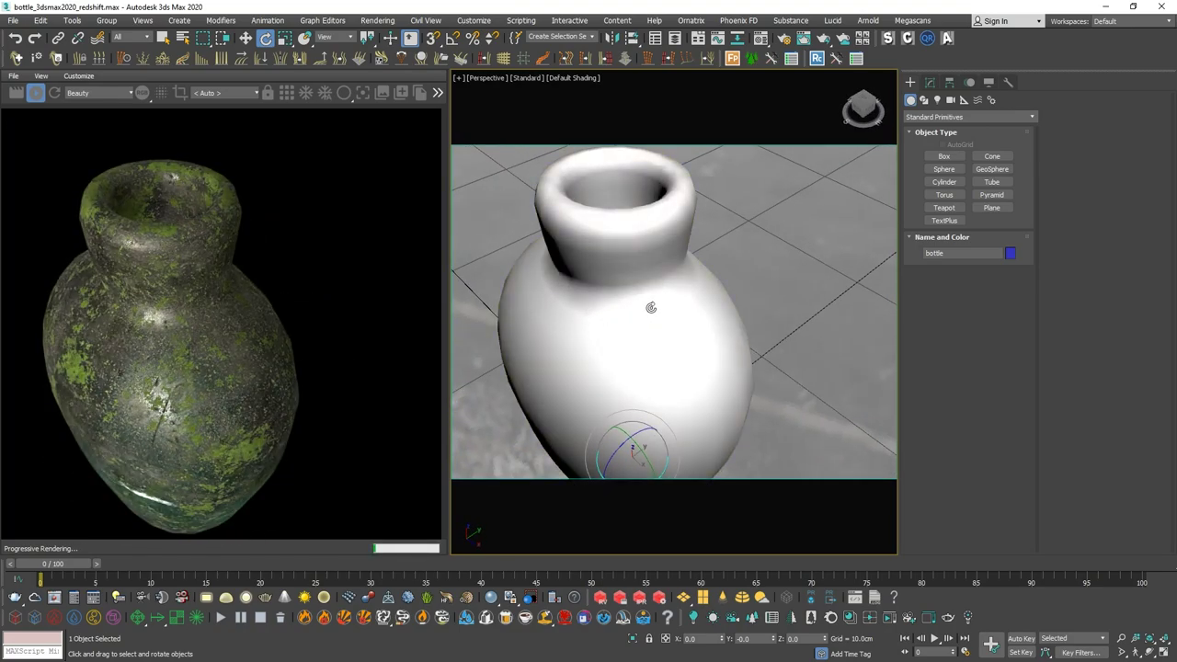
middle_click_drag(635, 321, 710, 342, "alt")
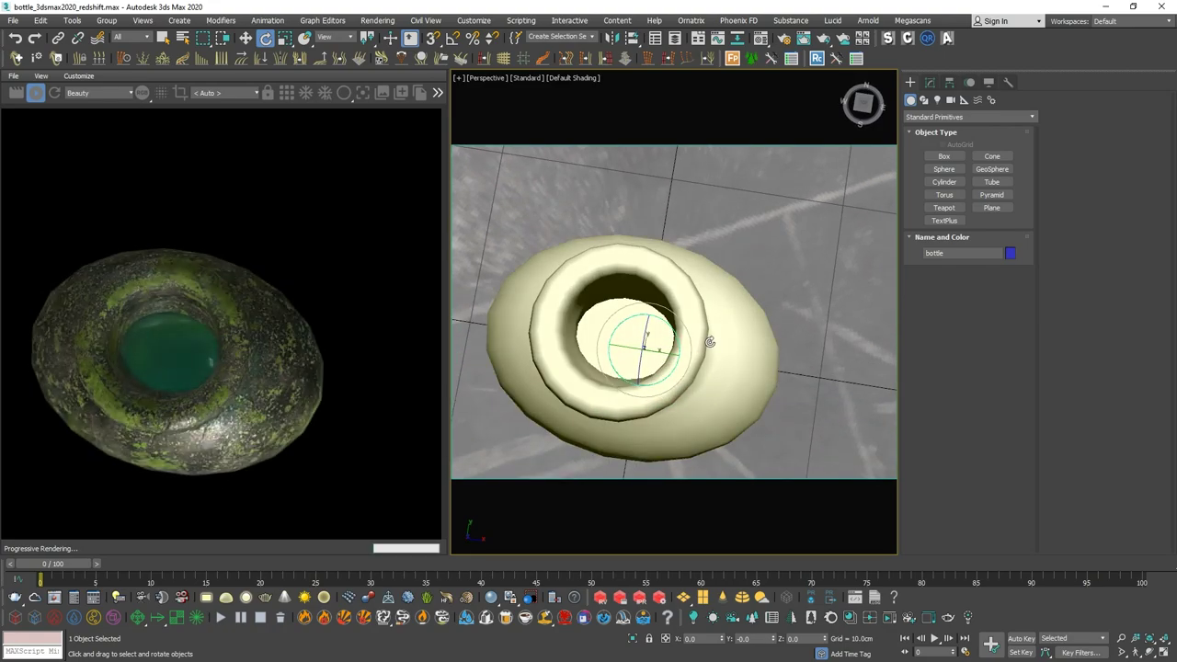
middle_click_drag(684, 363, 670, 189, "alt")
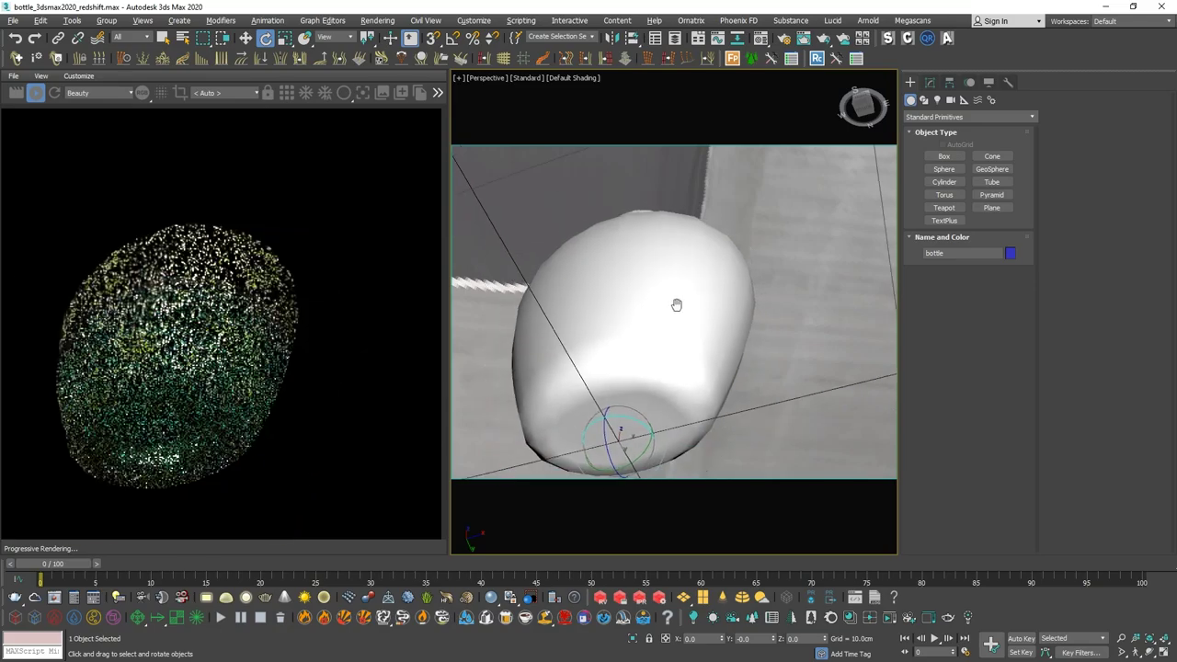
middle_click_drag(675, 304, 689, 257, "alt")
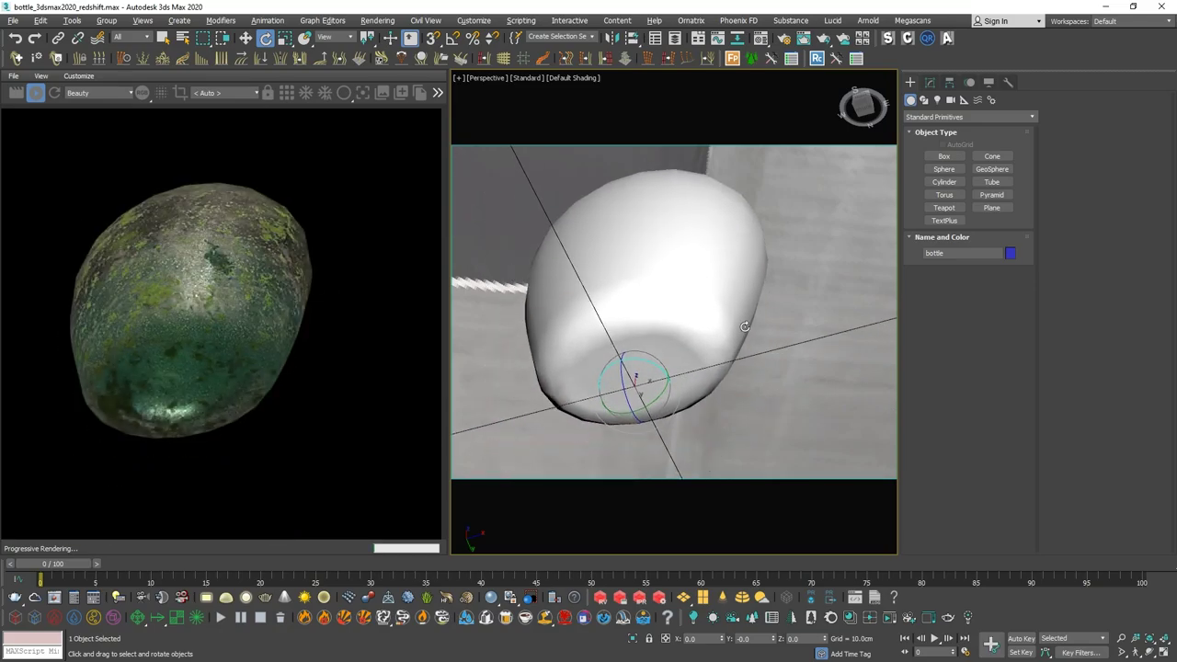